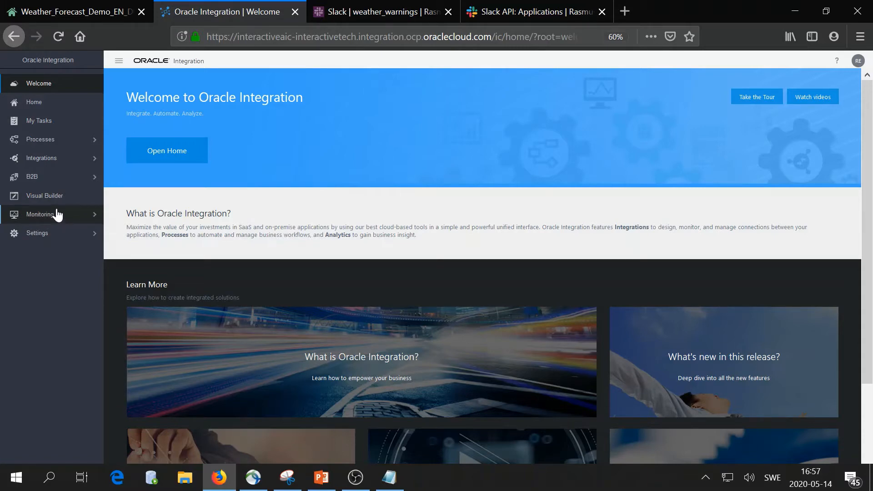
Open the list of integration connections and start creating a new connection.
click(72, 160)
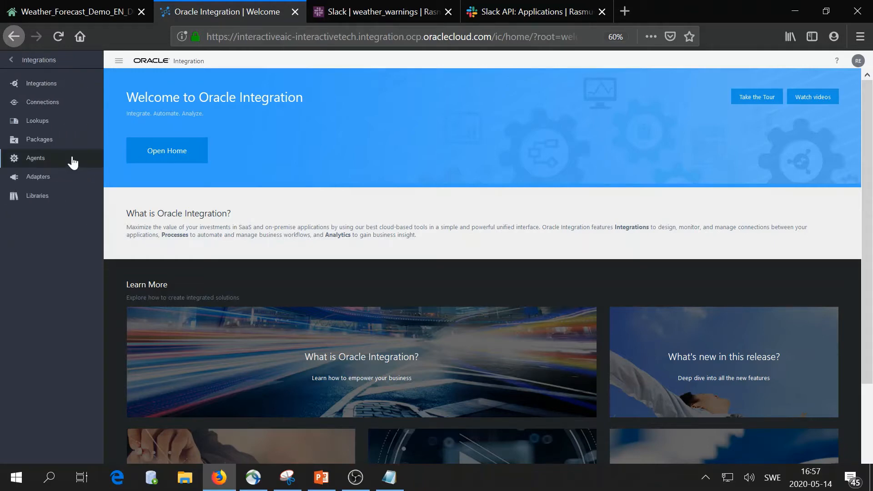
click(59, 109)
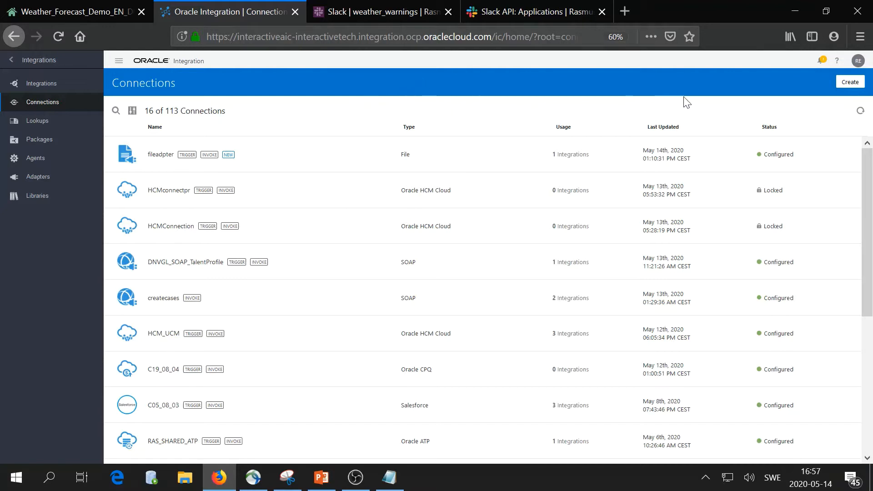
click(859, 84)
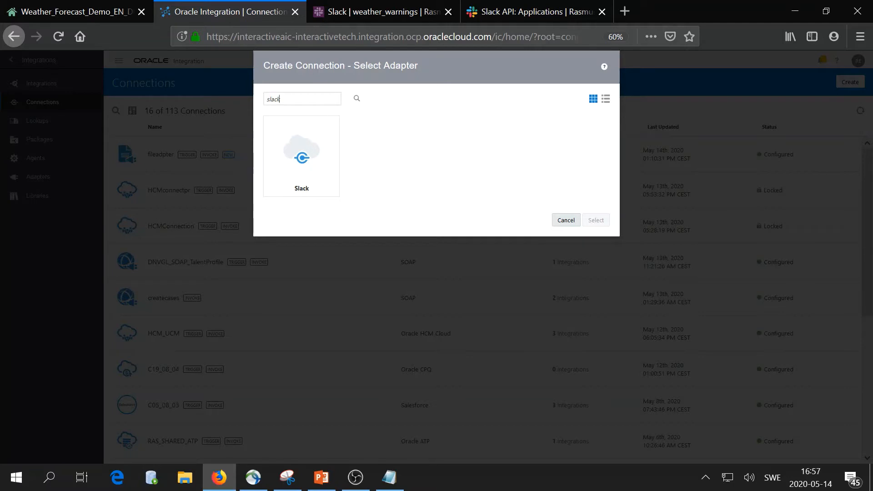
Clear the adapter search and browse the catalogue of available connection adapters.
key(ctrl+a)
key(BackSpace)
scroll(442, 157, down, 2)
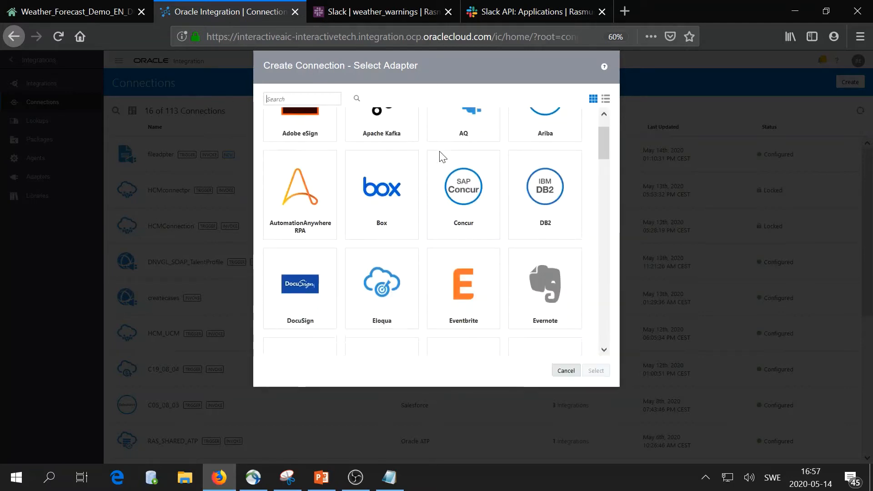
scroll(441, 157, down, 10)
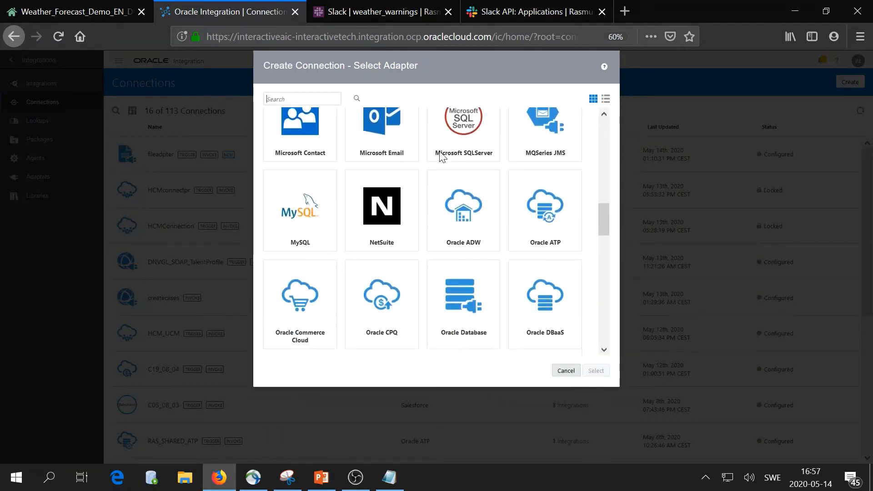
scroll(440, 157, down, 4)
scroll(441, 157, up, 14)
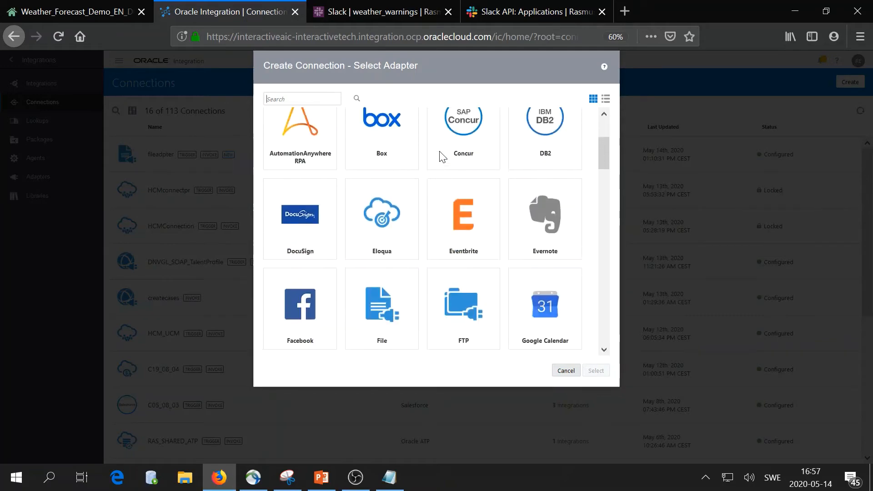
scroll(441, 157, up, 2)
Search the adapters for slack and choose the Slack adapter for the new connection.
text(slack)
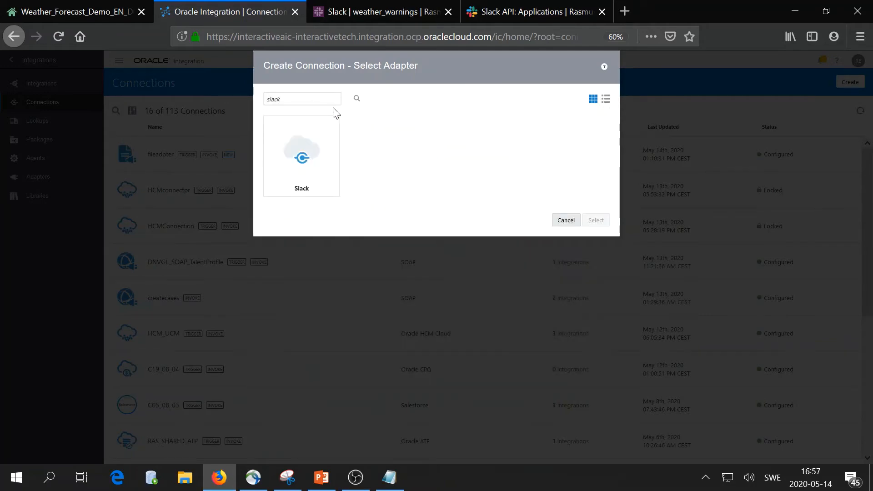
click(294, 165)
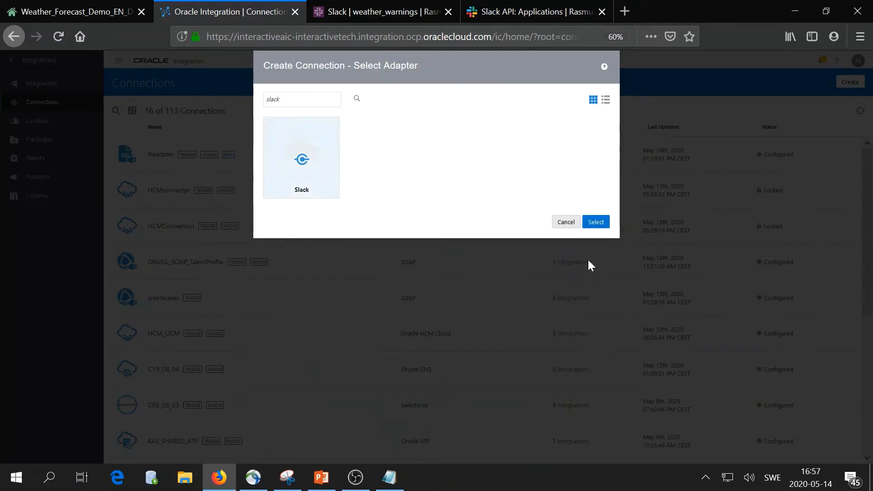
click(600, 223)
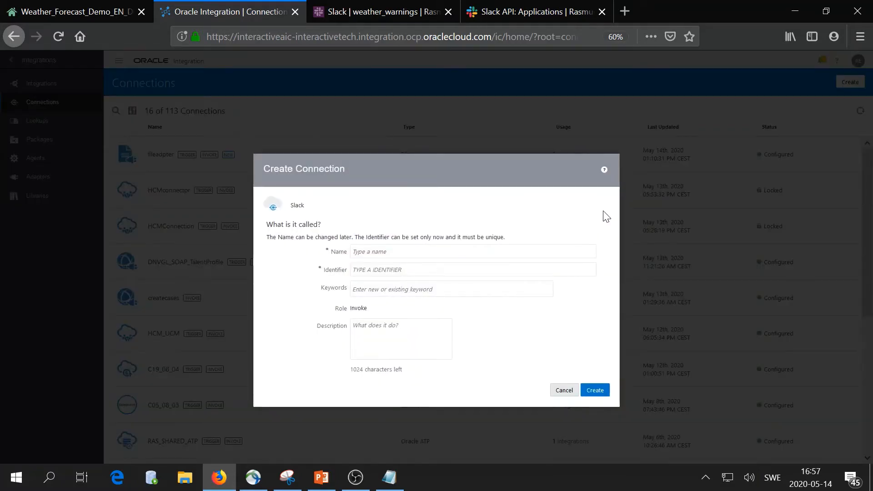
Name the Slack connection ras_slack_adapter and create it.
text(ras)
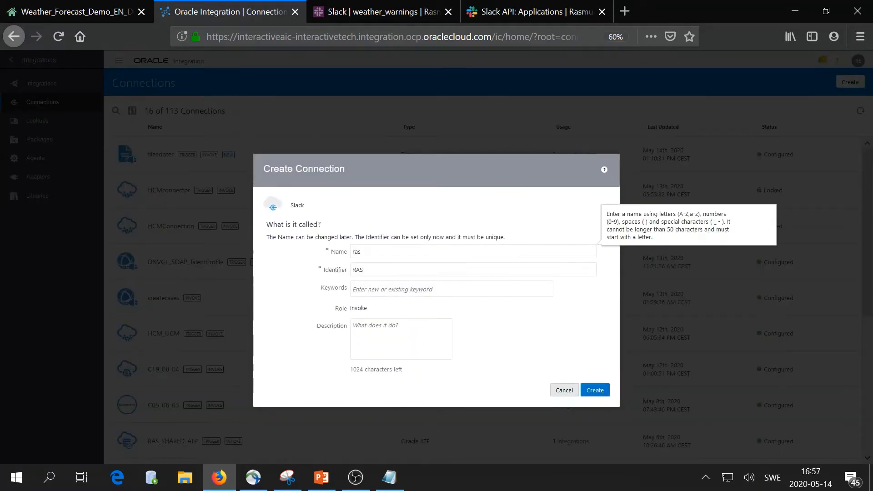
text(_slack_adapter)
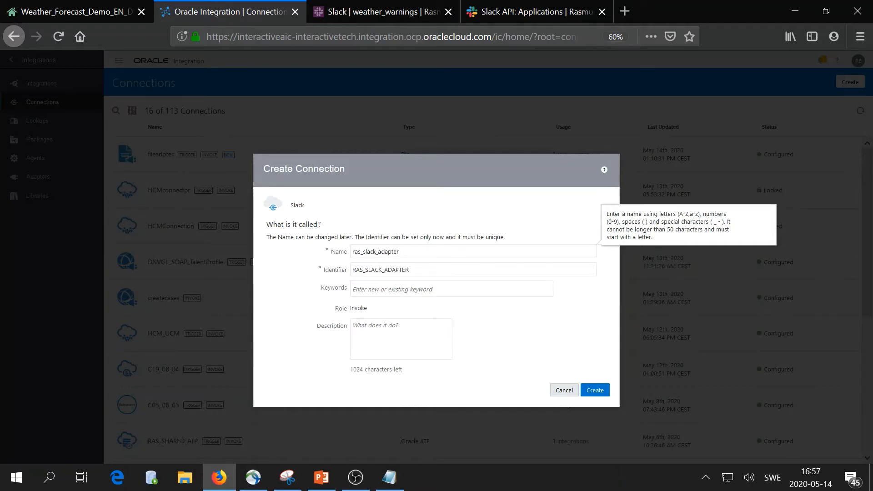
click(594, 390)
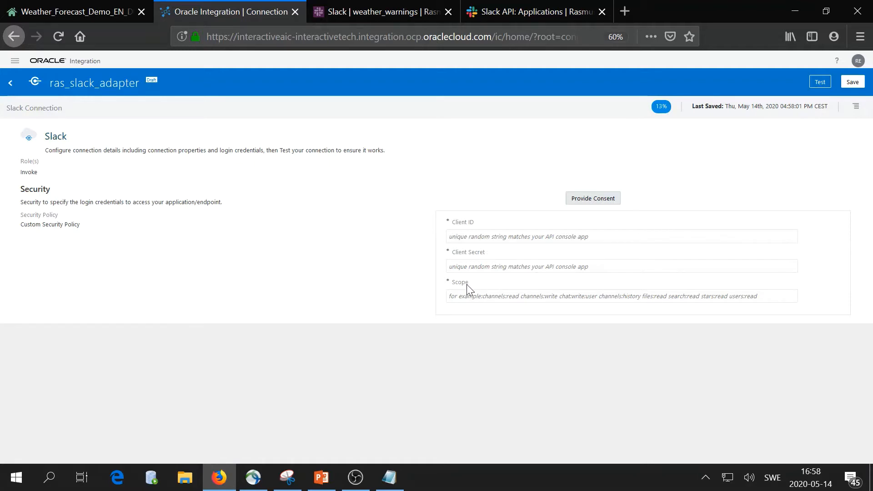
Paste the client secret into the Client Secret field of the Slack connection's security settings.
click(479, 266)
key(ctrl+v)
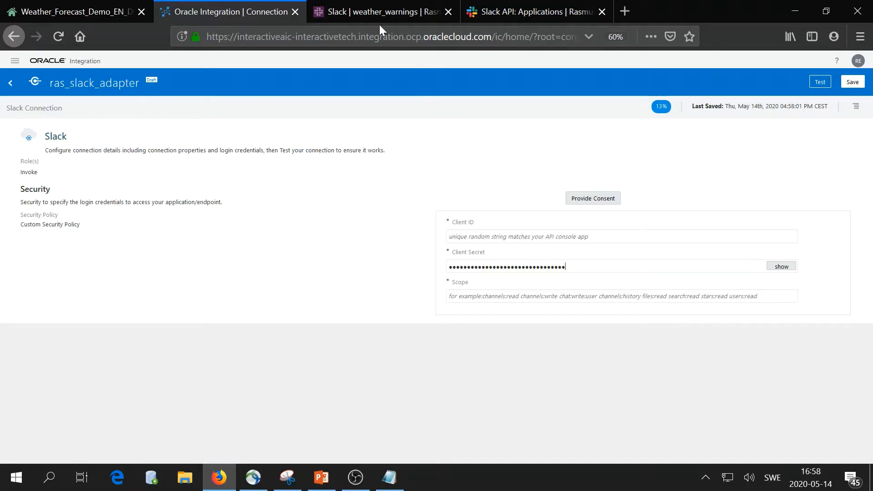
Switch to the Slack workspace and look through its channels, direct messages and apps.
click(478, 10)
click(417, 8)
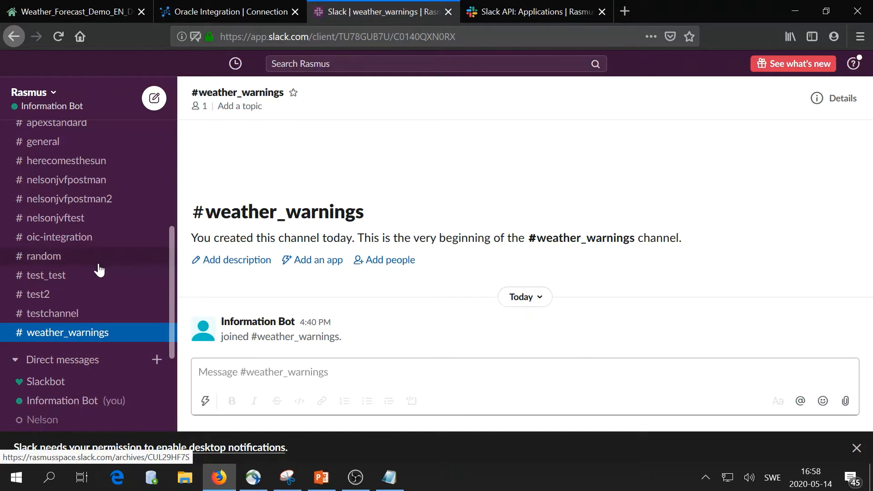
scroll(99, 270, down, 3)
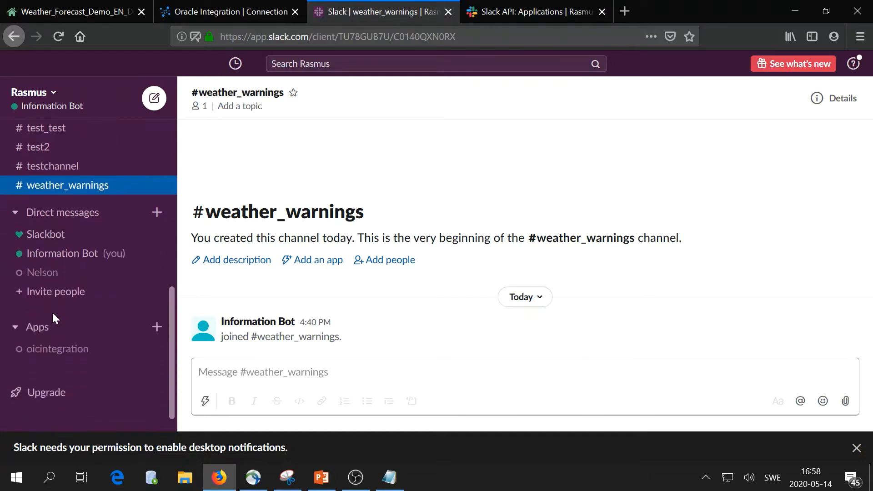
scroll(53, 317, up, 2)
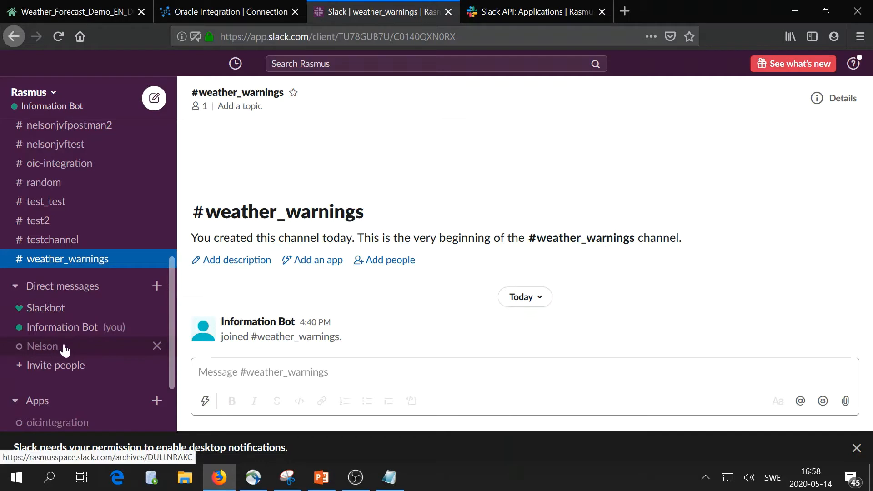
scroll(63, 349, up, 3)
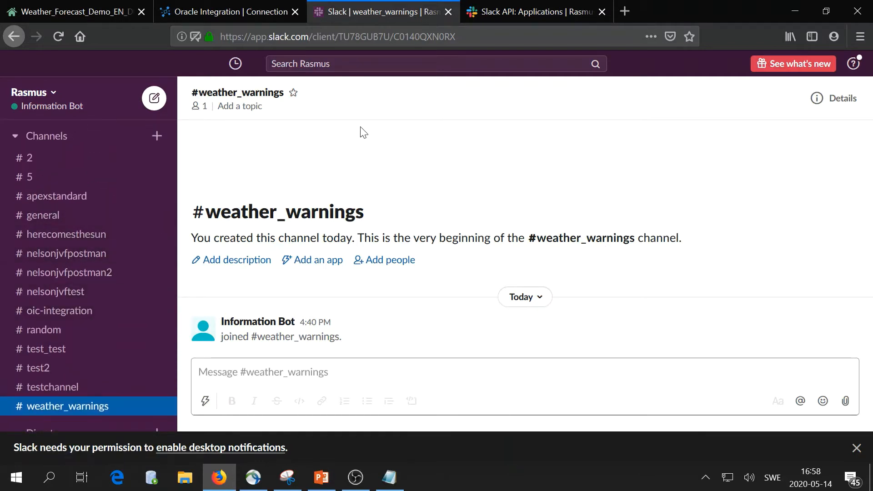
scroll(138, 312, down, 2)
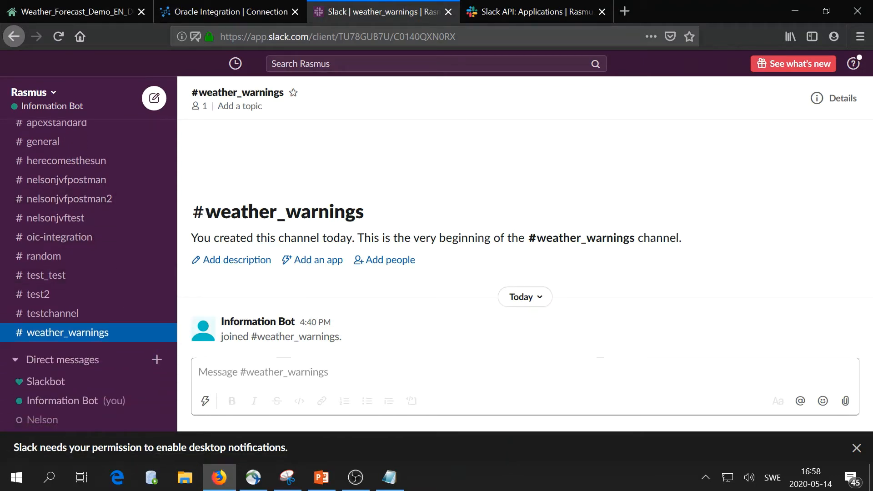
scroll(133, 167, up, 2)
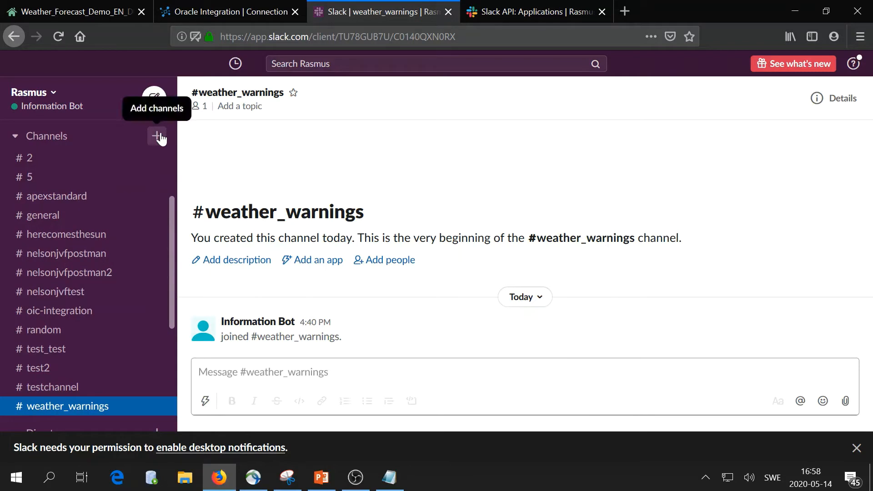
Switch to the Slack API site and copy the Client ID from the app's credentials.
click(520, 5)
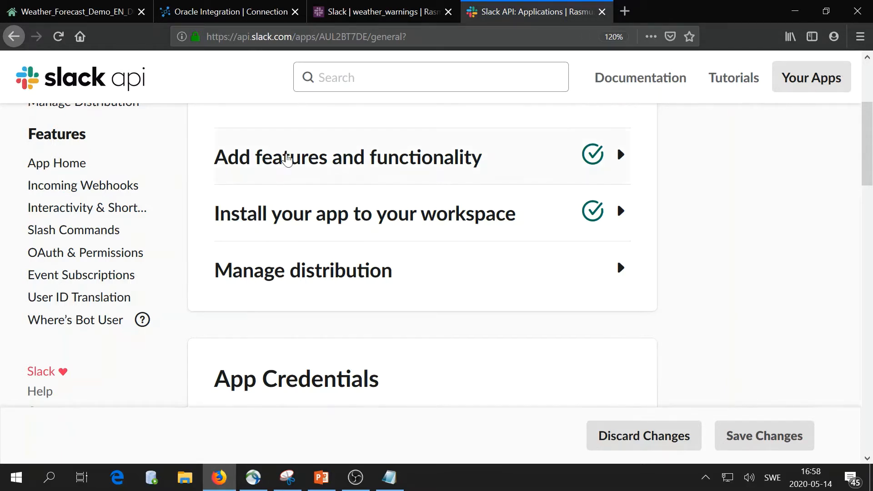
scroll(276, 179, up, 2)
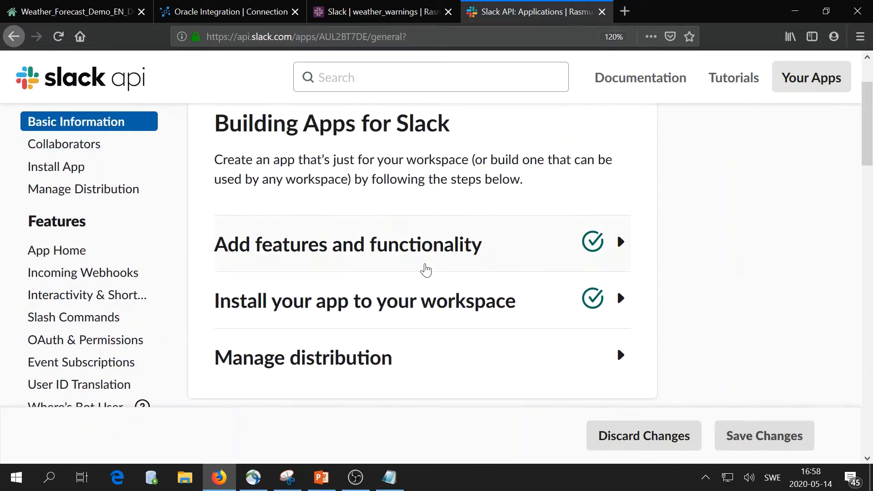
scroll(426, 270, down, 3)
scroll(425, 270, down, 3)
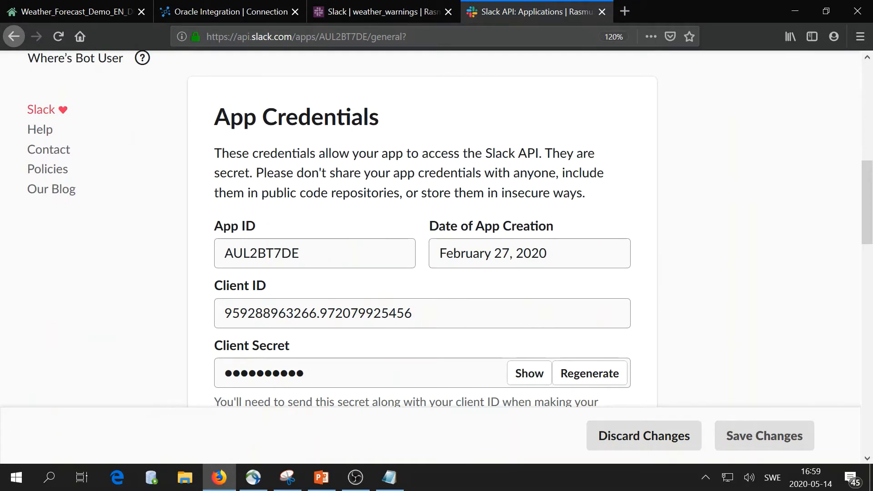
scroll(414, 166, down, 2)
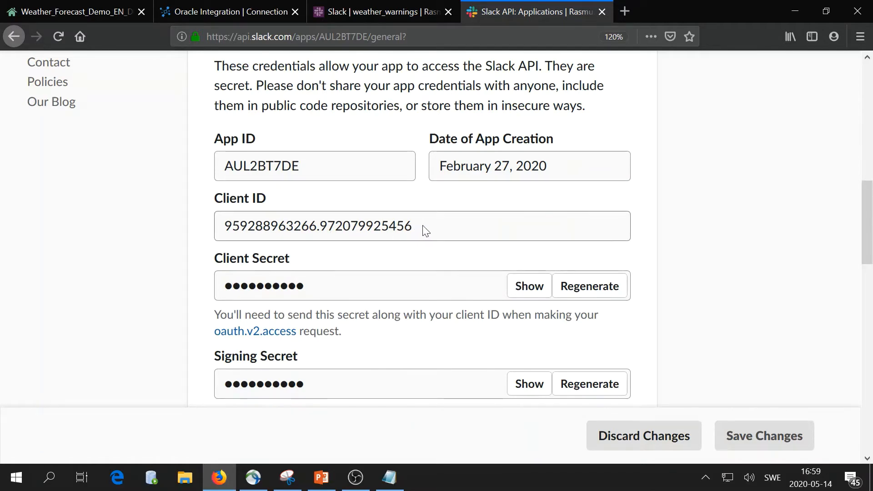
drag(424, 231, 210, 222)
key(ctrl+c)
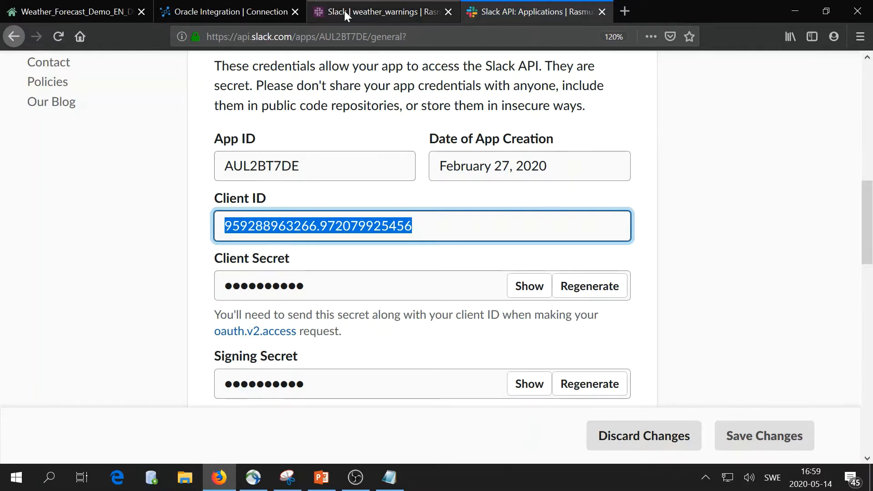
Switch to Oracle Integration and paste the copied Client ID into the Slack connection's Client ID field.
click(235, 11)
click(557, 236)
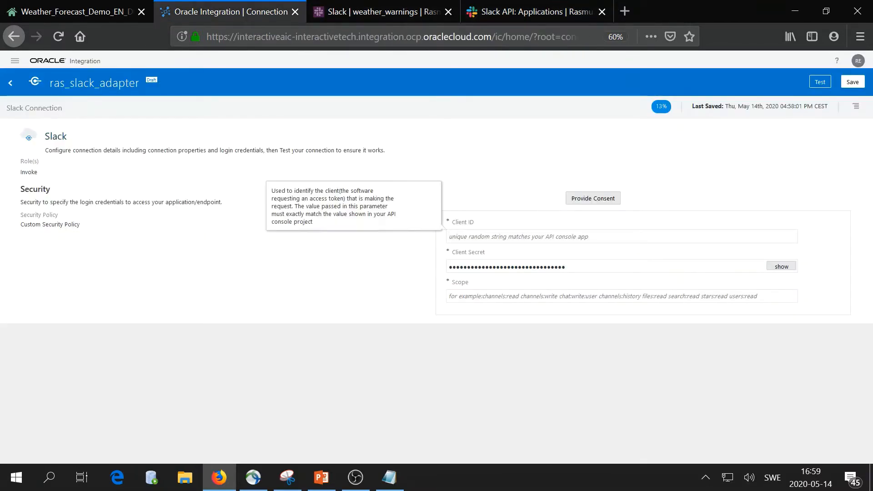
key(ctrl+v)
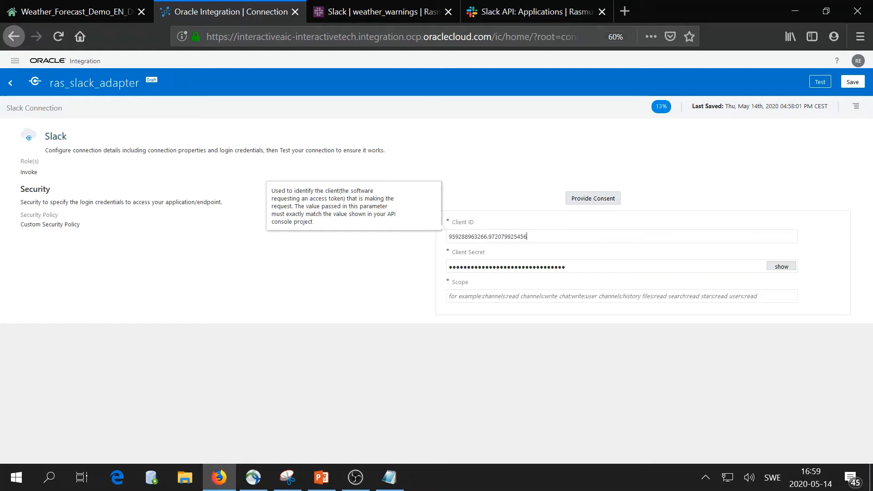
Review the bot token scopes, user token scopes and redirect URLs in the Slack app's OAuth & Permissions settings on the Slack API site.
click(532, 296)
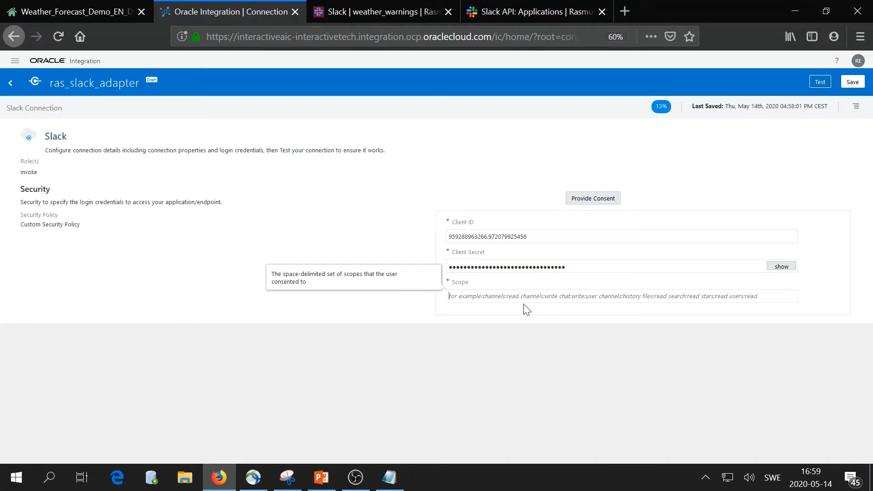
click(353, 14)
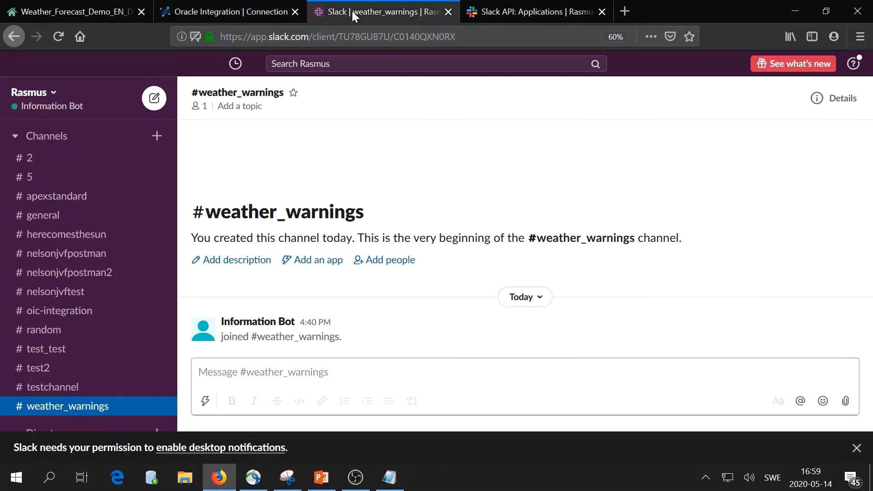
click(502, 9)
scroll(134, 228, up, 3)
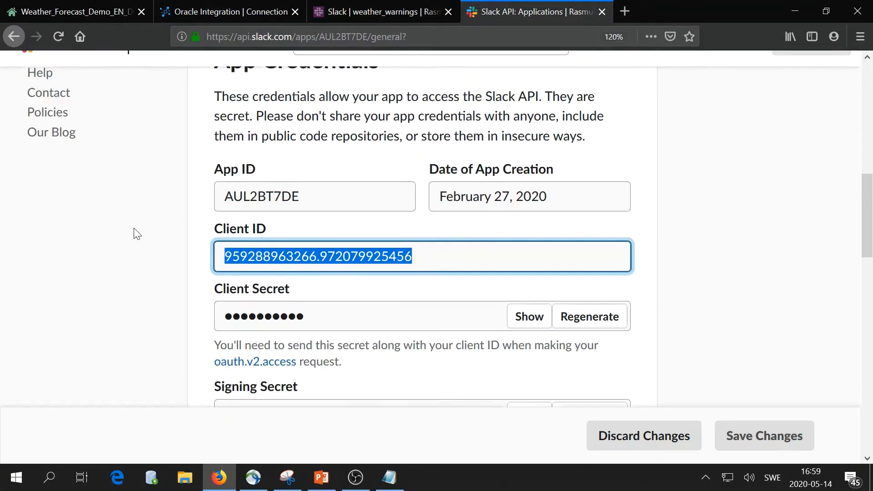
scroll(130, 234, up, 2)
click(50, 169)
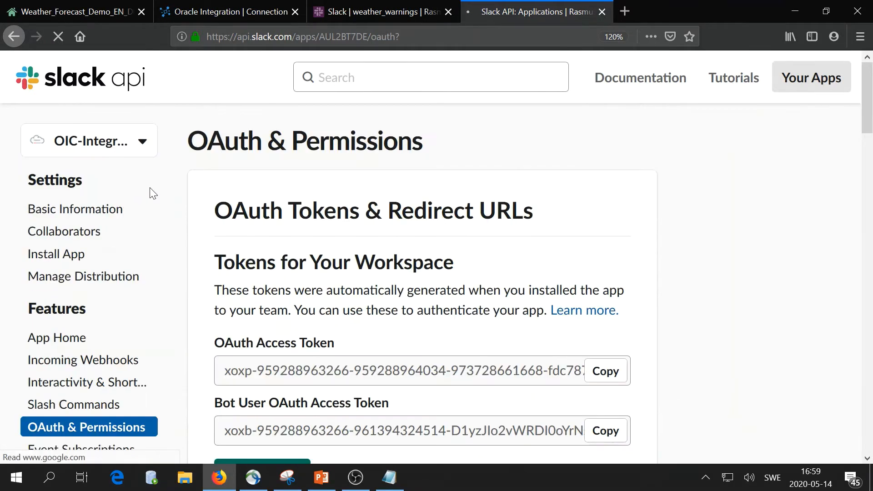
scroll(263, 292, down, 10)
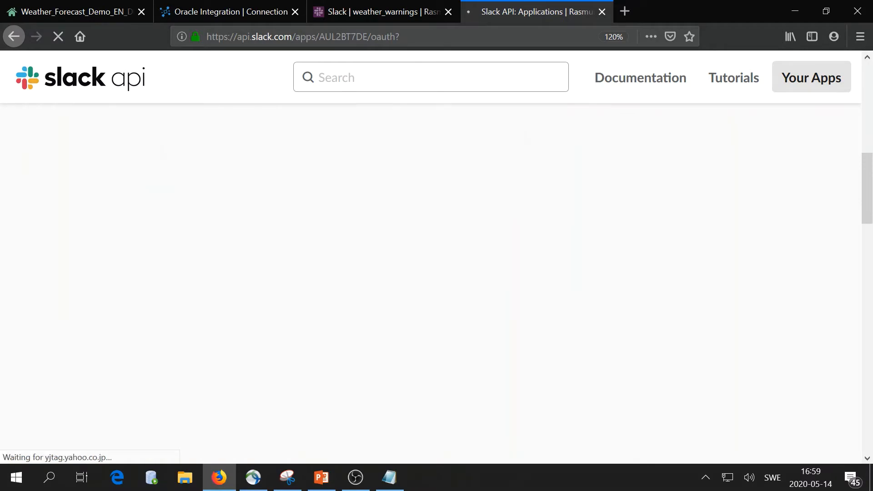
scroll(262, 289, down, 7)
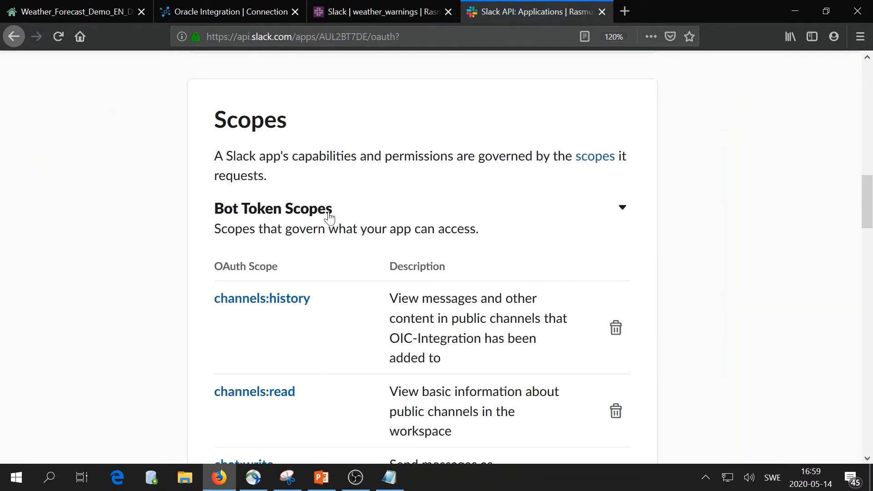
scroll(276, 225, down, 3)
scroll(276, 220, down, 10)
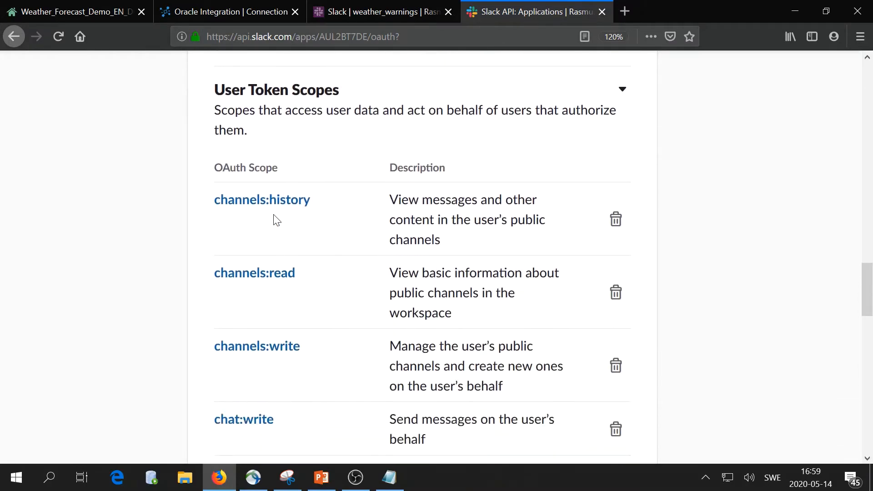
scroll(298, 304, up, 15)
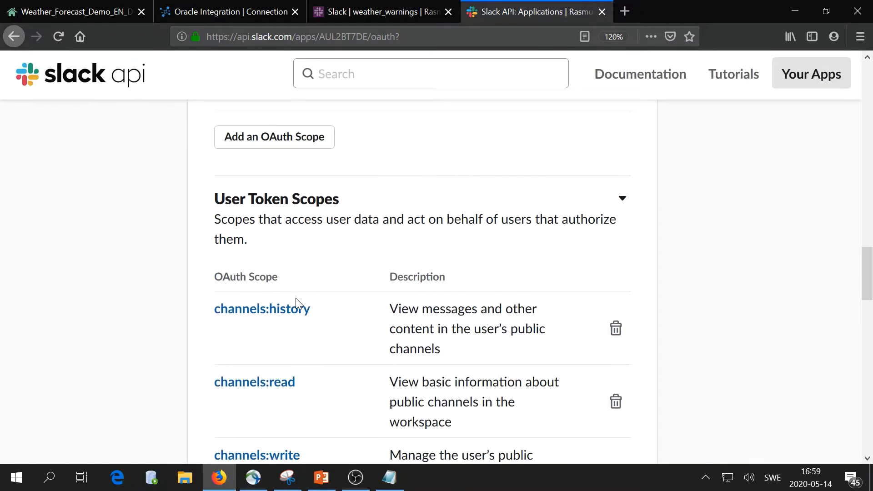
scroll(324, 390, up, 5)
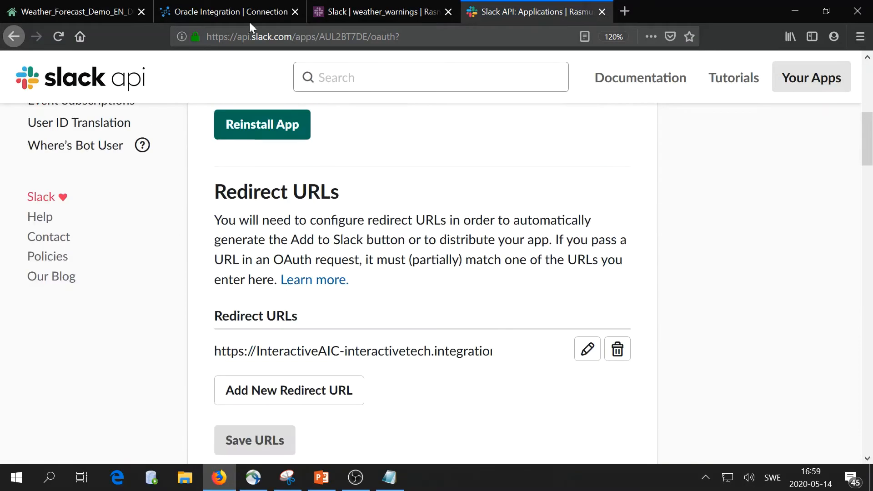
Copy channels:read channels:write chat:write:user channels:history files:read search:read users:read from OIC_demo.txt in Notepad into the Slack connection's Scope field in Oracle Integration.
click(218, 6)
click(389, 485)
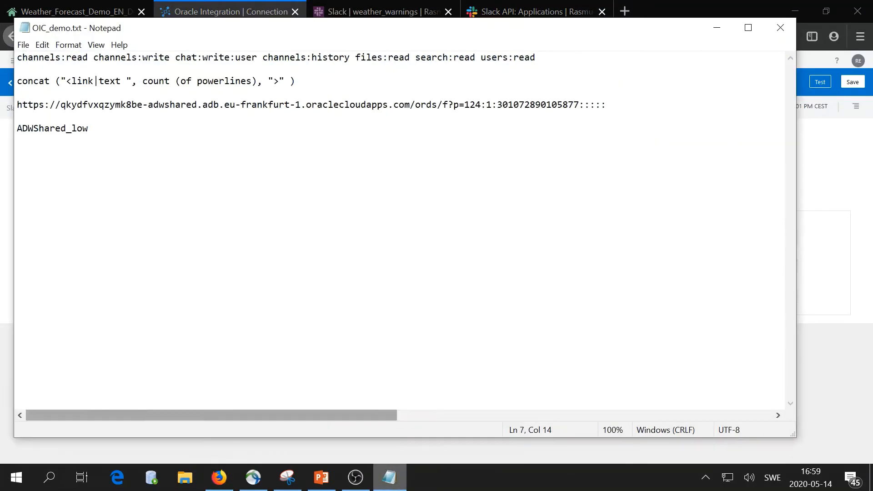
drag(535, 58, 9, 56)
key(ctrl+c)
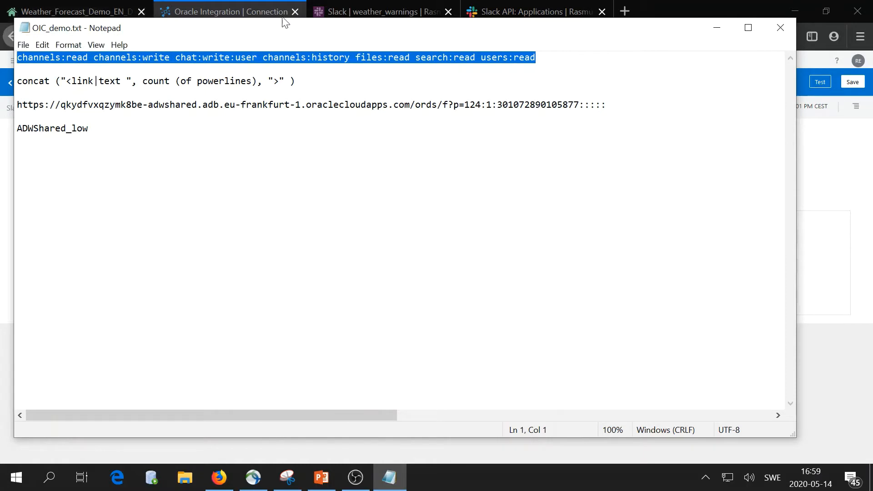
click(717, 27)
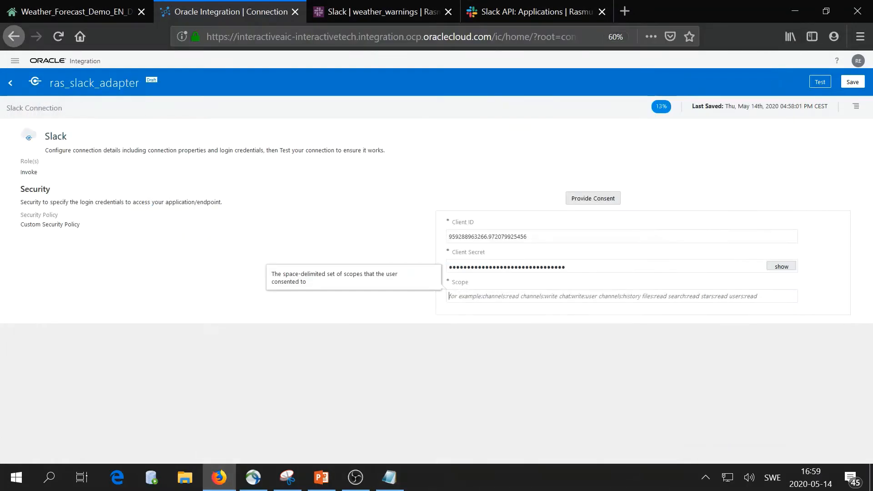
key(ctrl+v)
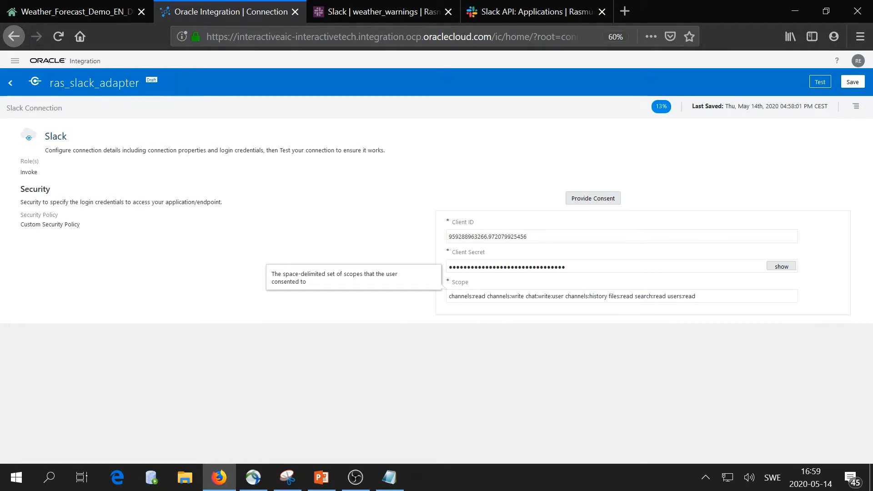
Provide consent for the Slack connection, allow OIC-Integration to access the Slack workspace, and close the callback page.
click(818, 86)
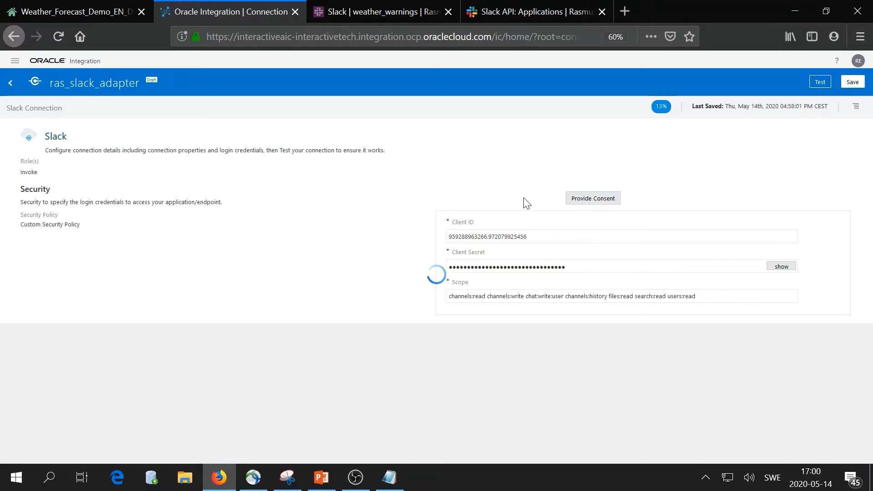
click(605, 201)
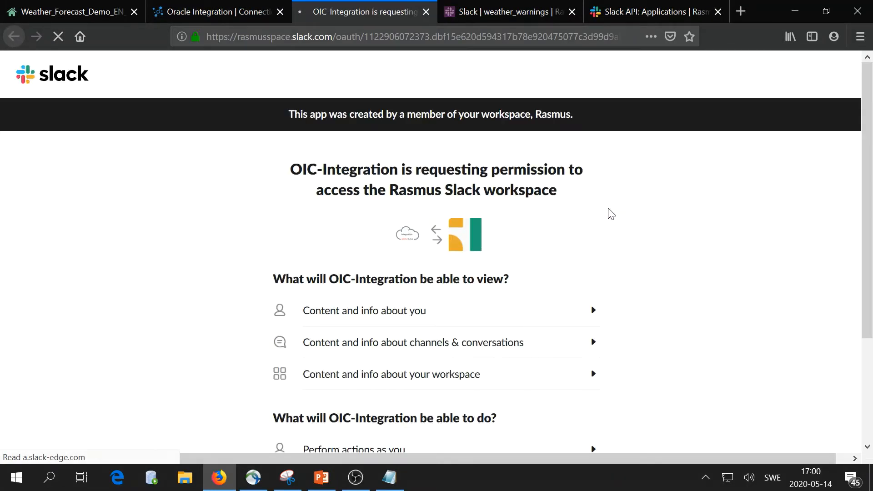
scroll(593, 252, down, 3)
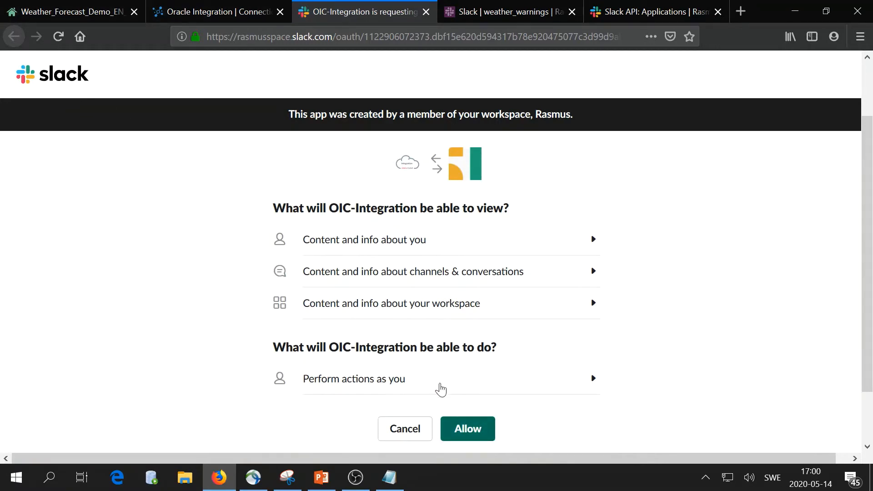
scroll(440, 388, down, 3)
click(473, 358)
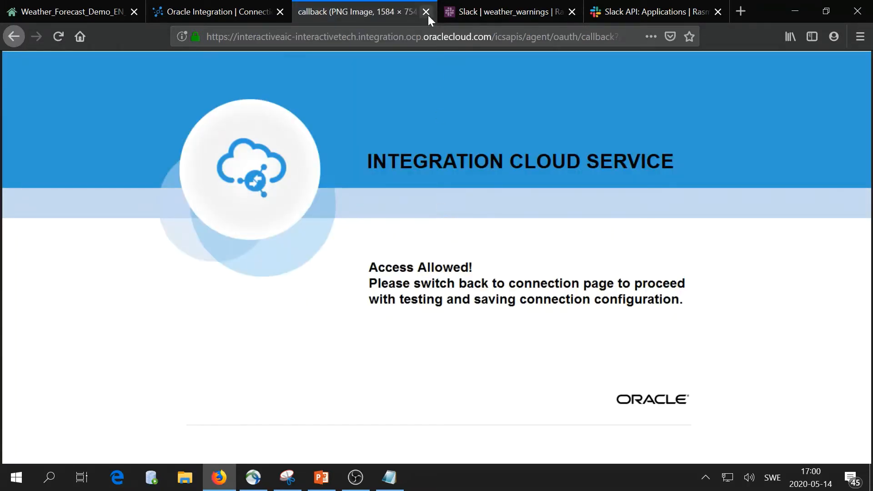
click(427, 15)
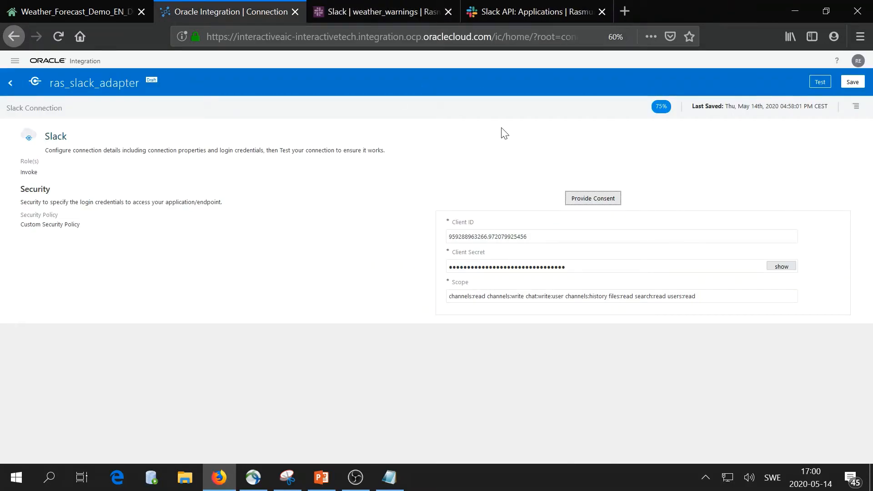
Test and save the ras_slack_adapter connection, and return to the connections list.
click(811, 81)
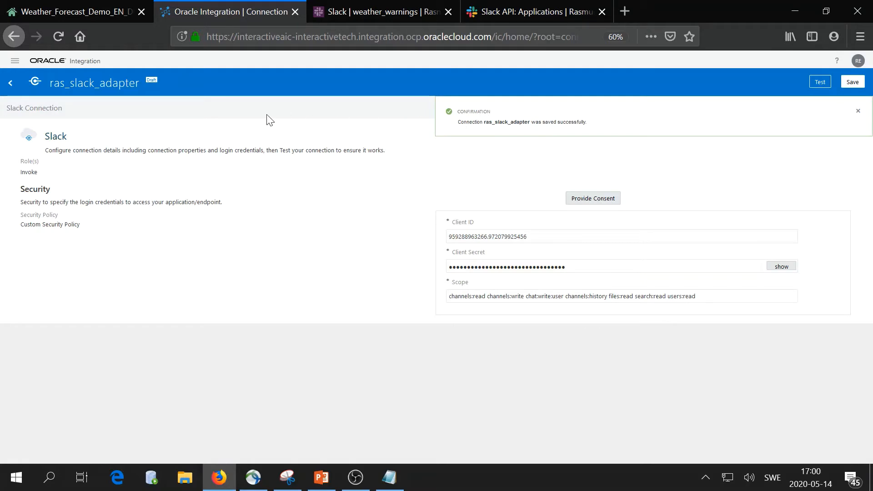
click(9, 87)
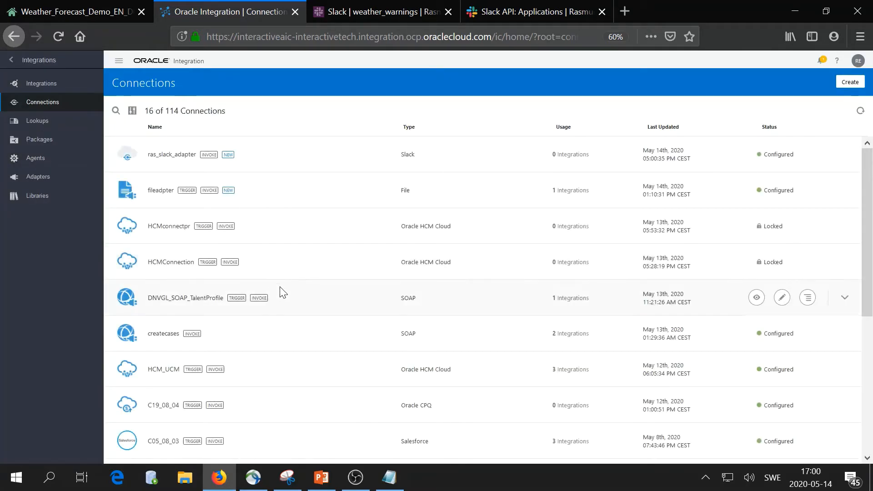
Start a new connection and find and select the Oracle ADW adapter by searching for "adw".
click(846, 82)
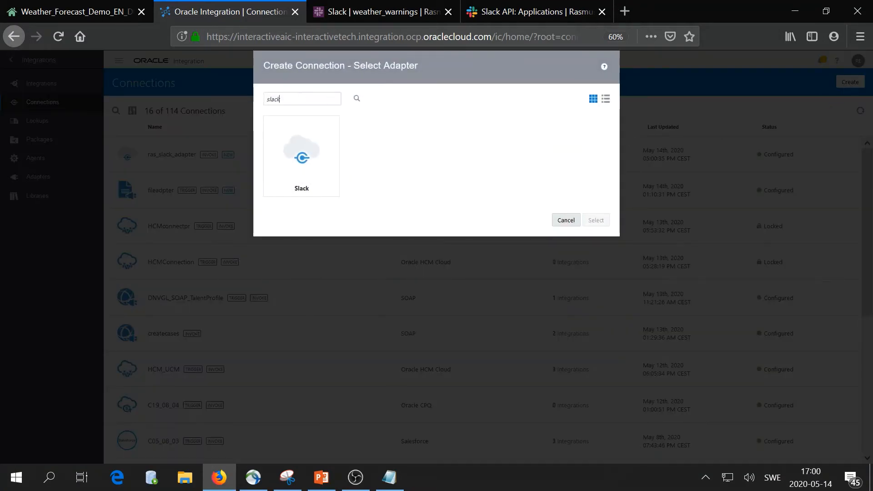
double_click(292, 98)
key(BackSpace)
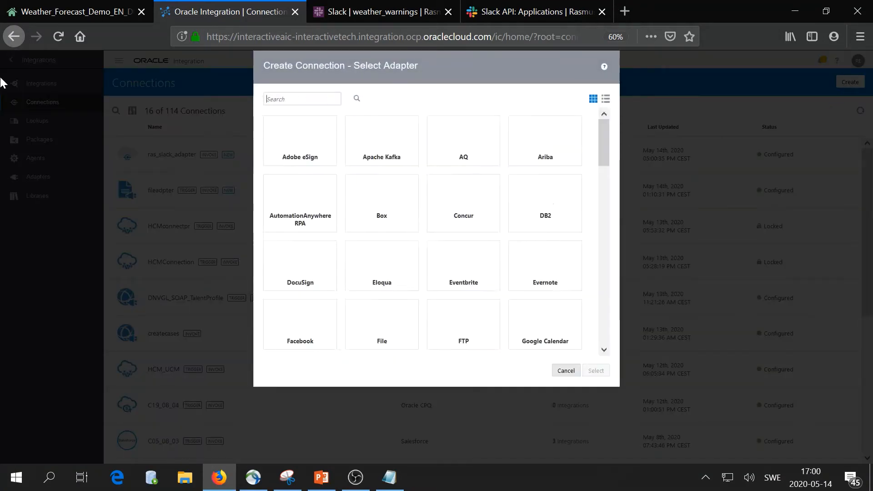
text(auto)
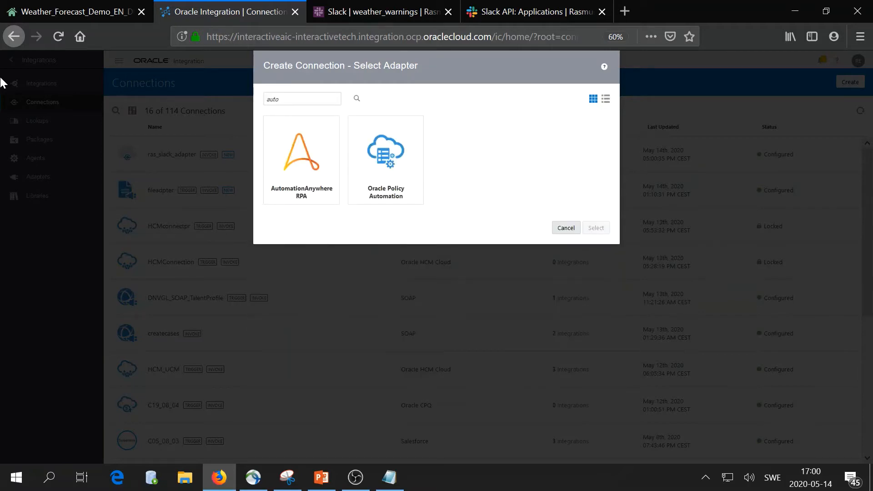
key(BackSpace)
text(dw)
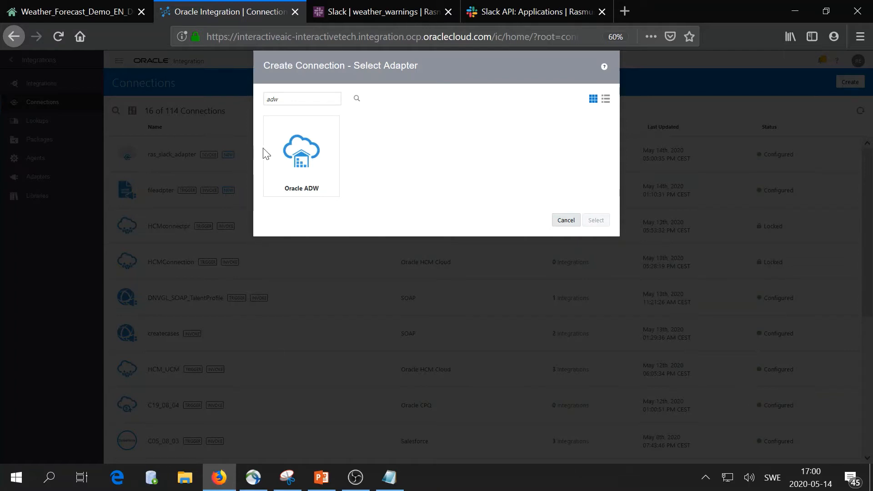
click(304, 164)
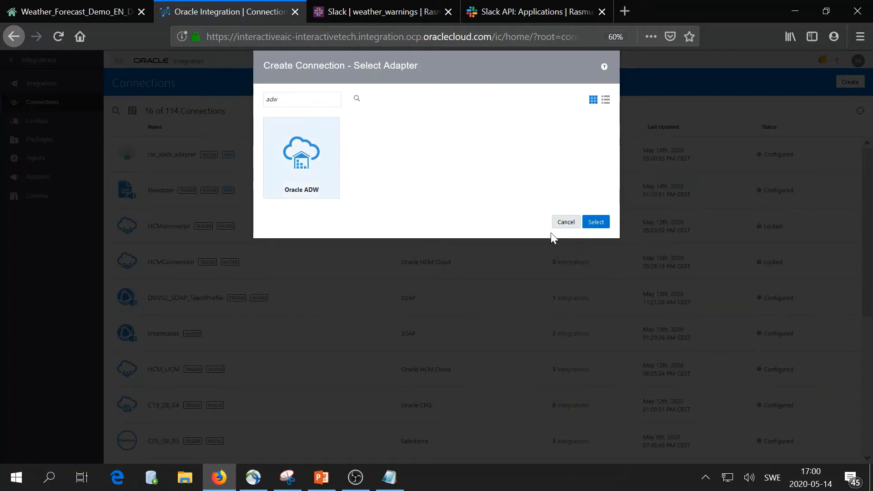
click(596, 222)
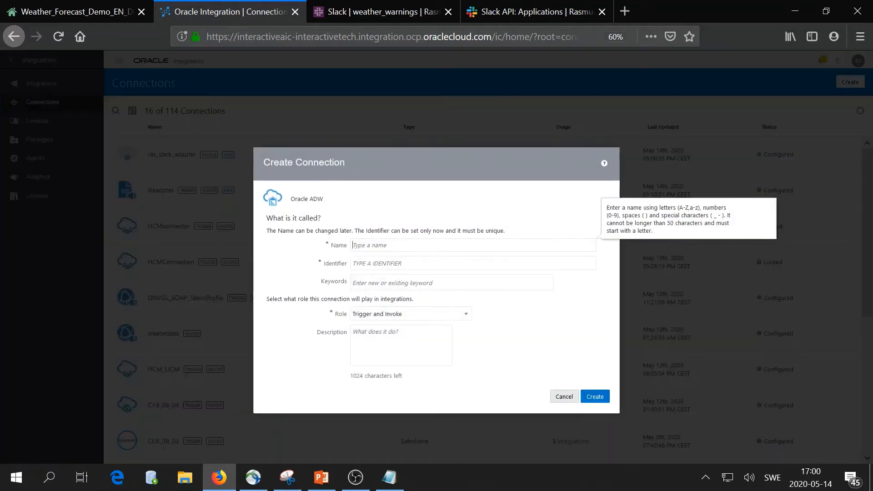
Name the Oracle ADW connection ras_sharedADW, keep the Trigger and Invoke role, and create it.
text(ras_)
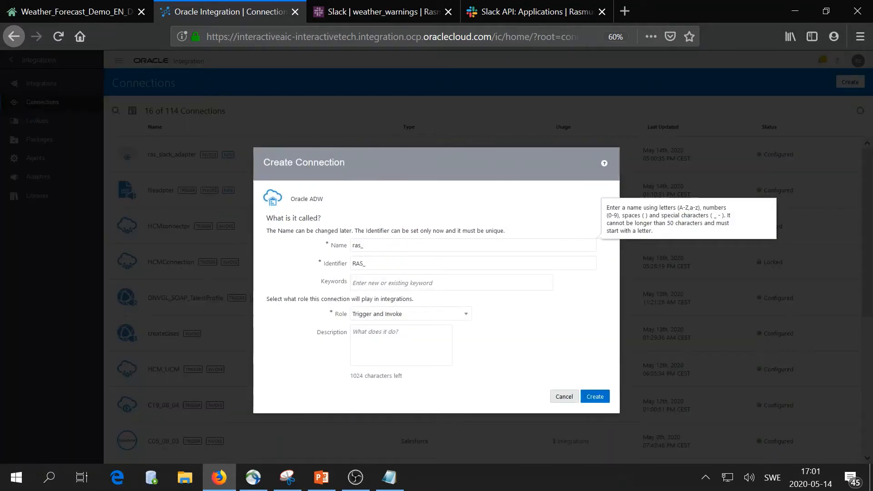
text(sharedaA)
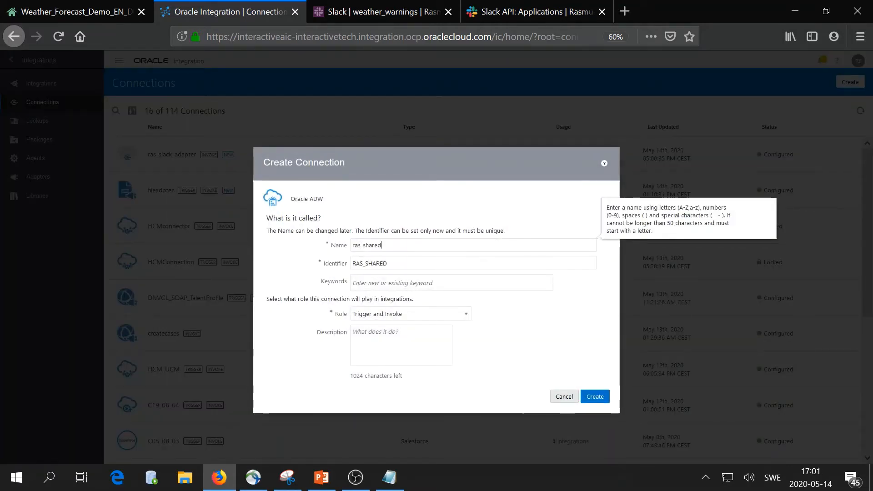
key(BackSpace)
key(BackSpace)
text(ADW)
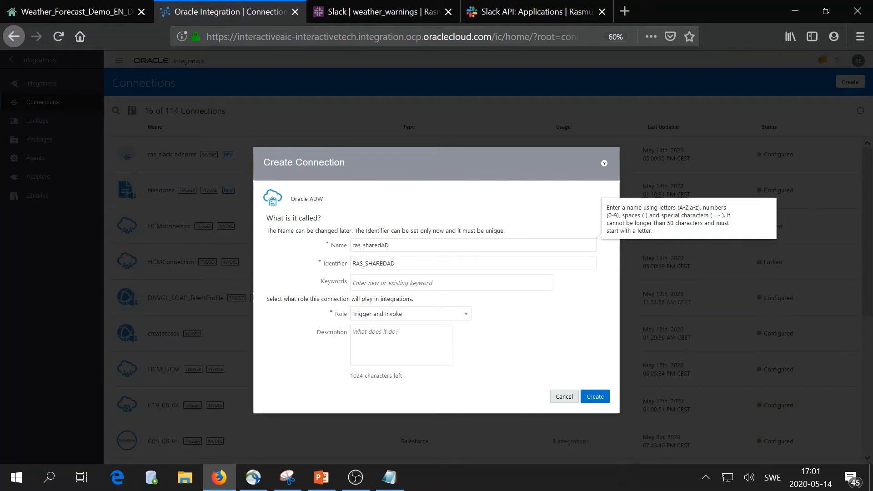
click(596, 400)
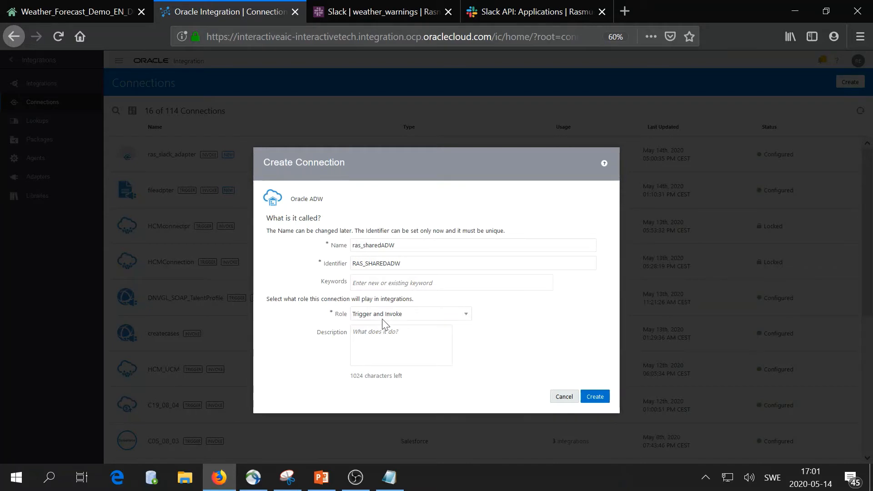
click(605, 397)
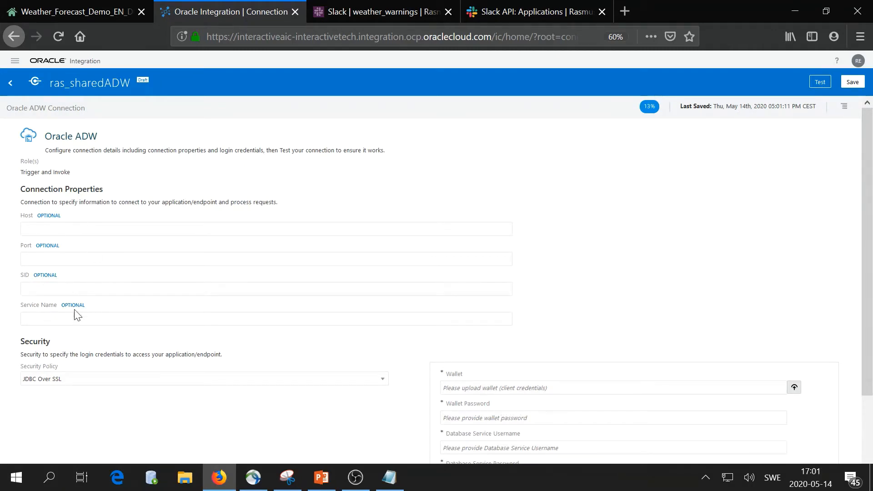
Copy ADWShared_low from OIC_demo.txt in Notepad and paste it into the ADW connection's Service Name field in Oracle Integration.
scroll(95, 283, down, 2)
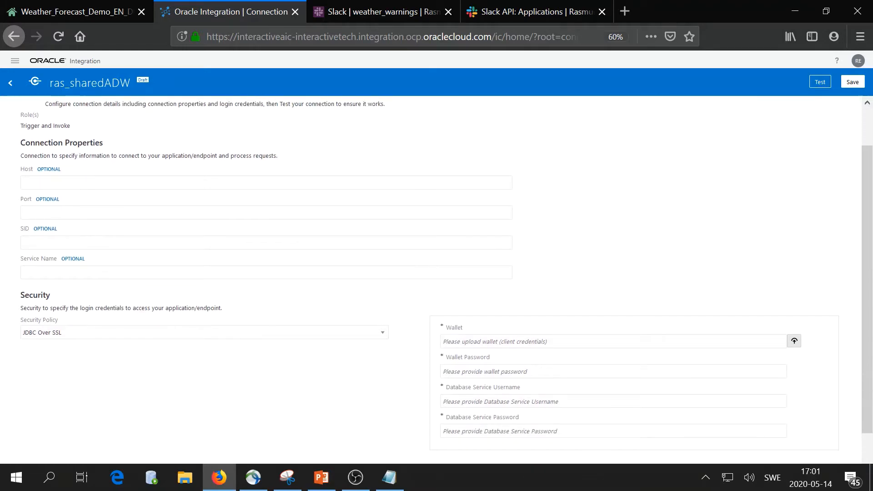
click(398, 477)
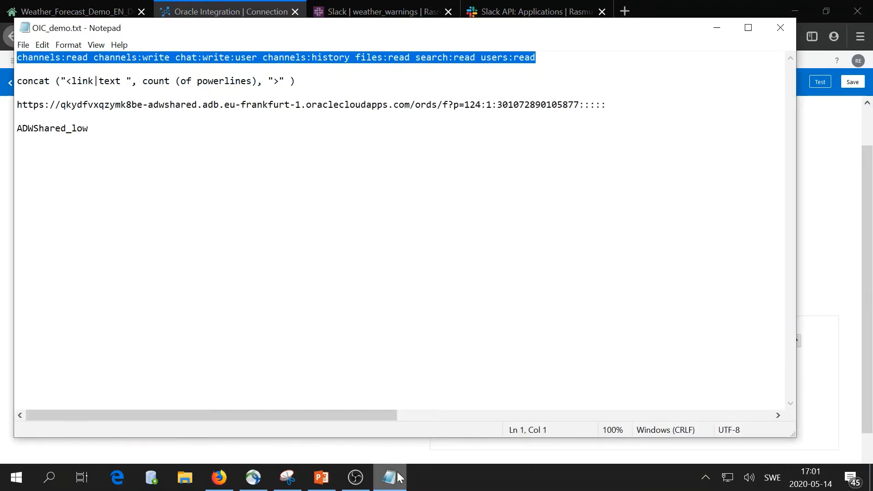
drag(88, 128, 14, 128)
key(ctrl+c)
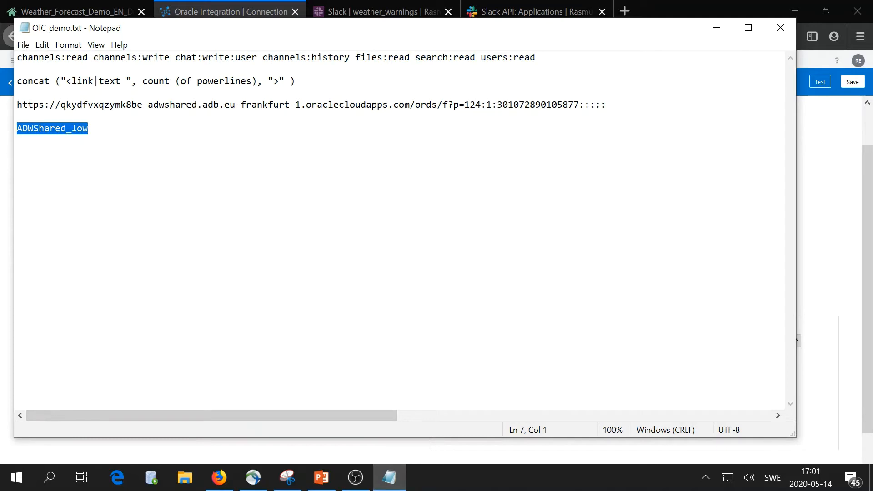
click(717, 27)
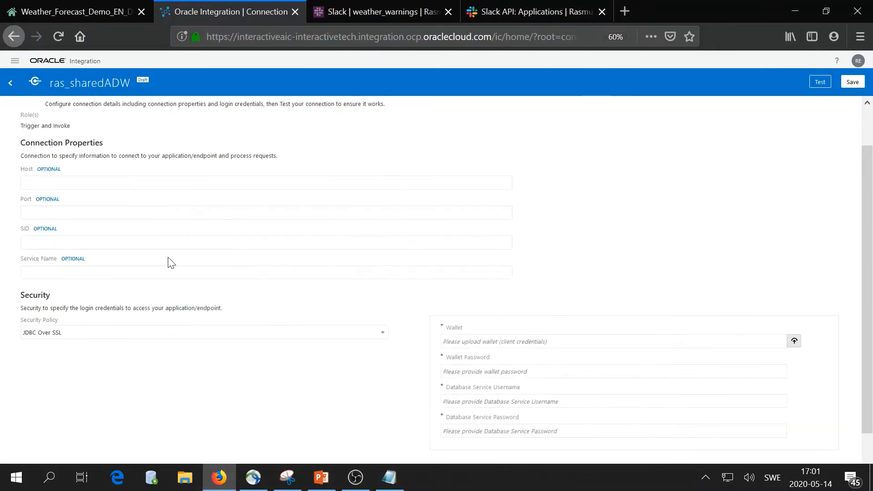
key(ctrl+v)
Upload Wallet_ADWshared.zip from the credentials folder as the connection's wallet.
click(795, 341)
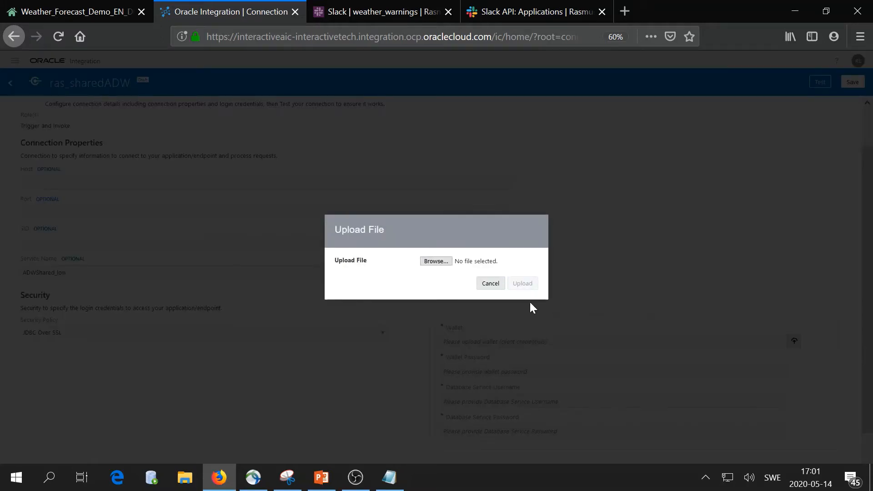
click(432, 261)
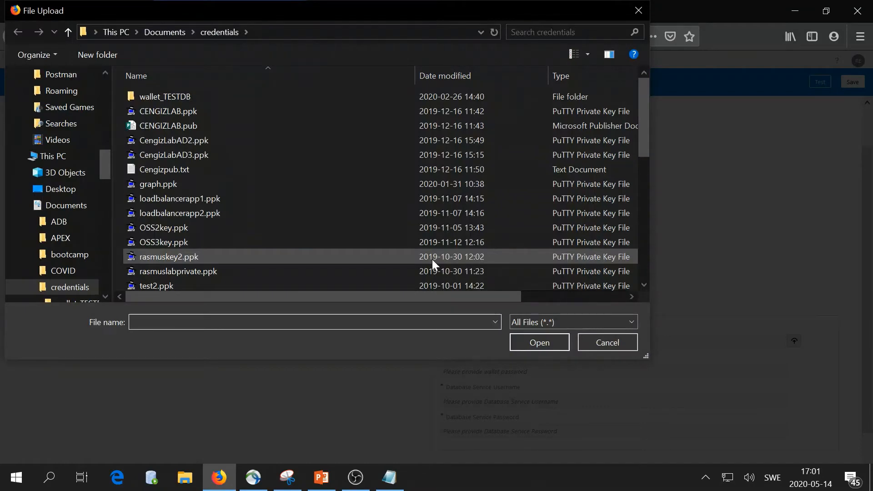
scroll(441, 248, down, 5)
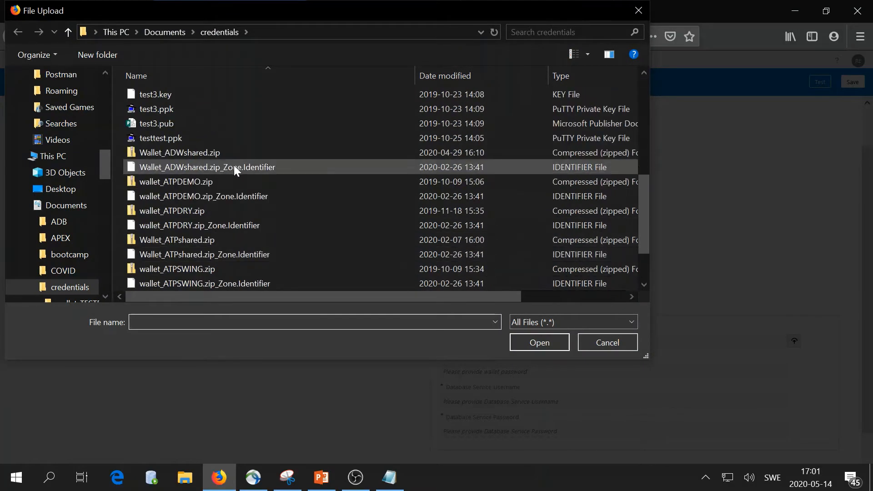
click(219, 152)
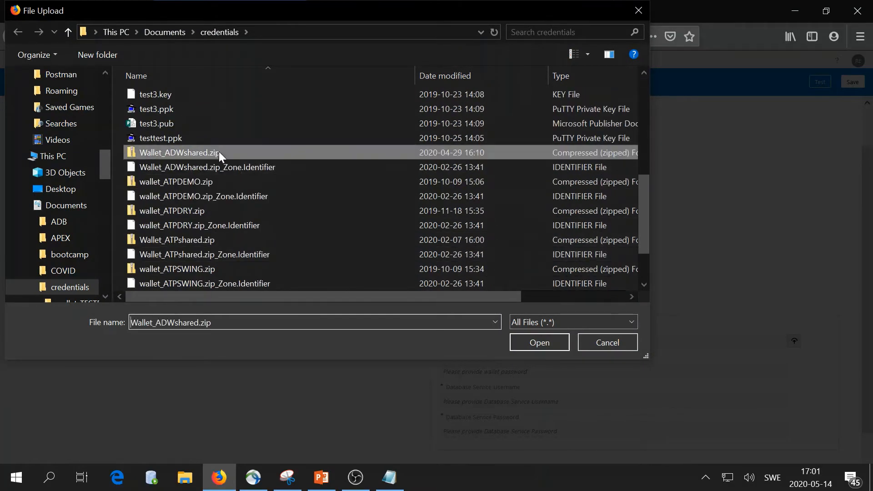
click(547, 344)
click(523, 283)
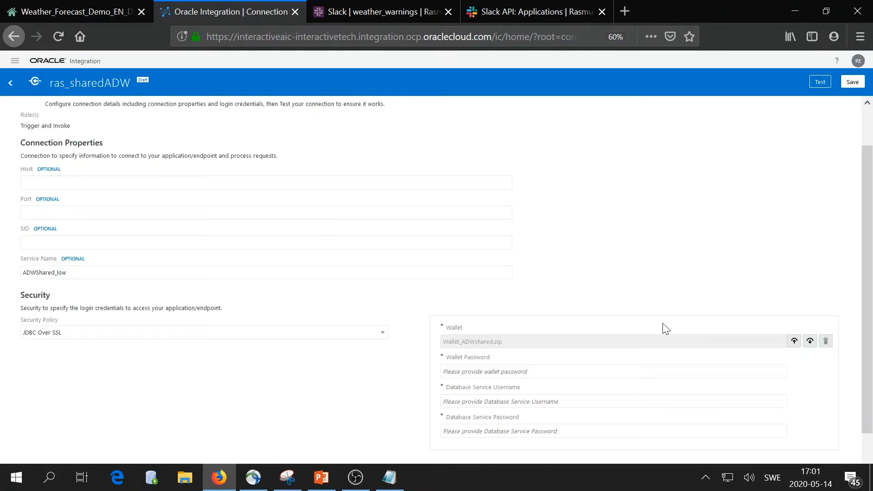
Enter the wallet password, the database service username and the database service password in the ADW connection's security settings.
scroll(662, 323, down, 1)
click(658, 334)
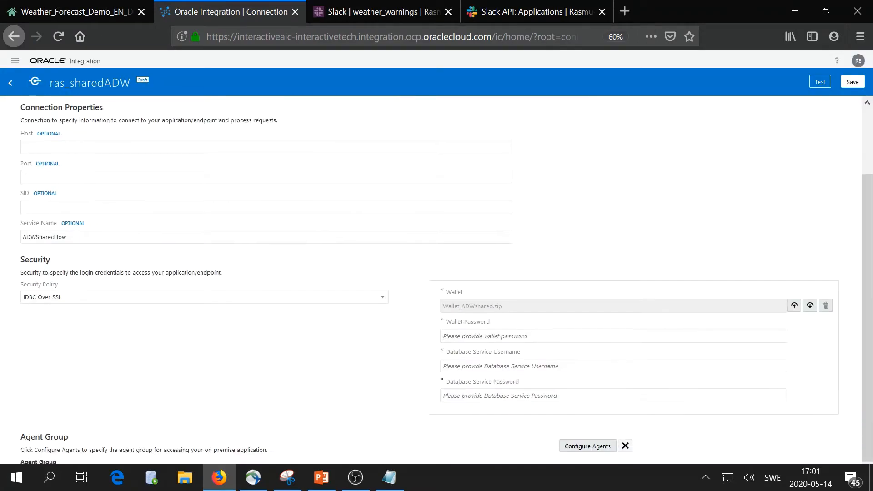
text(••••••••)
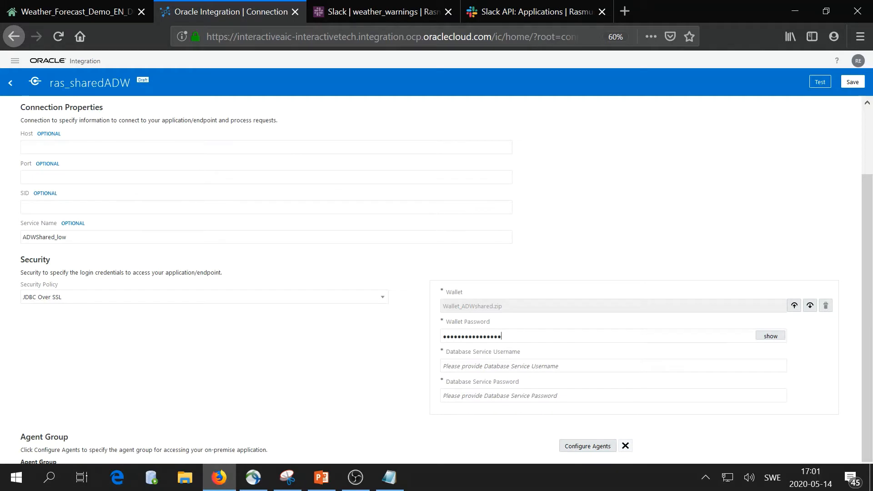
key(Tab)
key(Tab)
text(RAS)
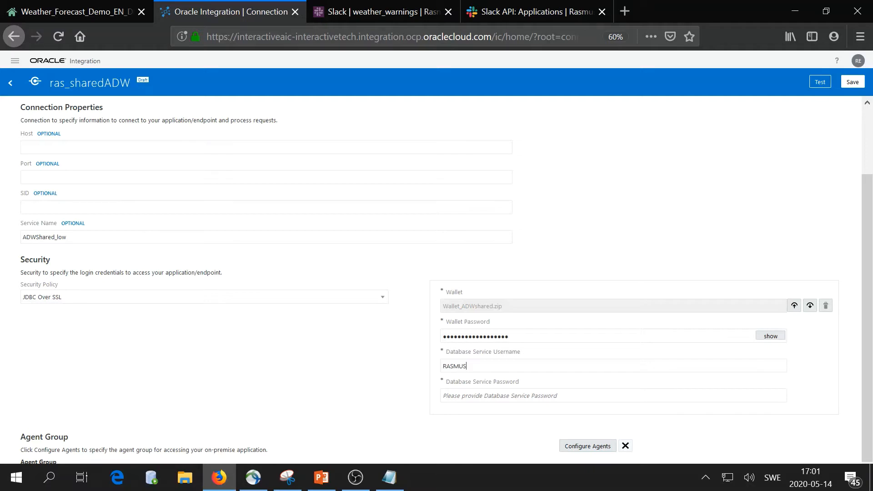
text(•)
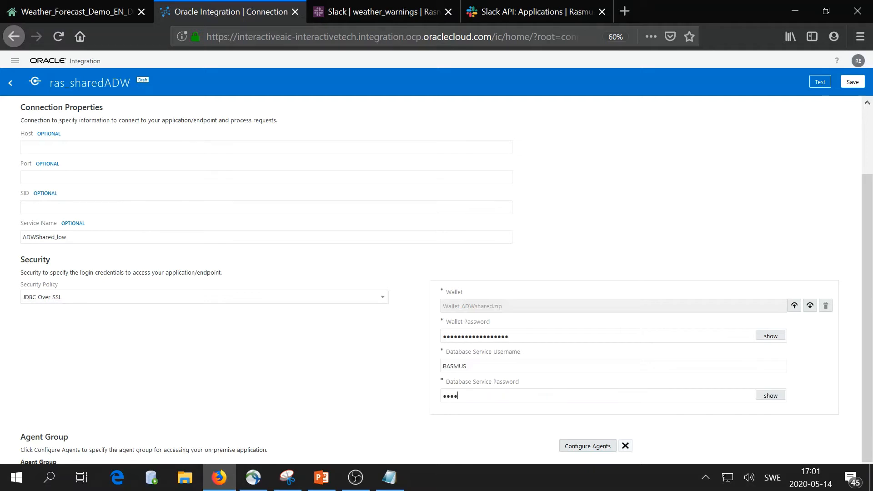
text(••••••••••••••••)
Test and save the ras_sharedADW connection, and return to the connections list.
scroll(443, 377, up, 1)
scroll(443, 376, down, 1)
scroll(443, 377, up, 1)
scroll(443, 377, up, 2)
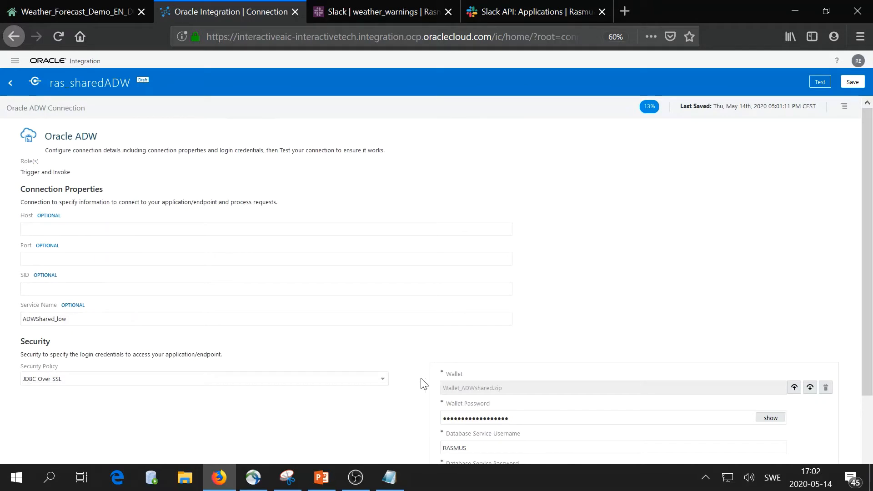
click(822, 83)
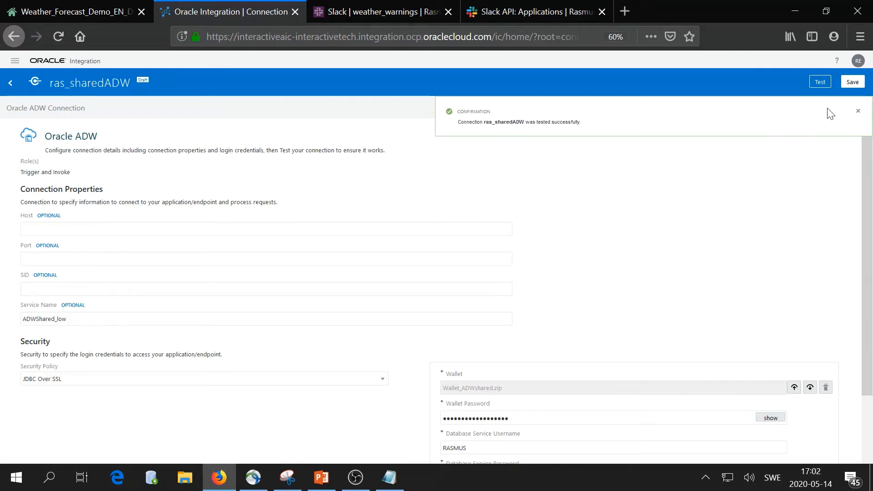
click(850, 83)
click(10, 83)
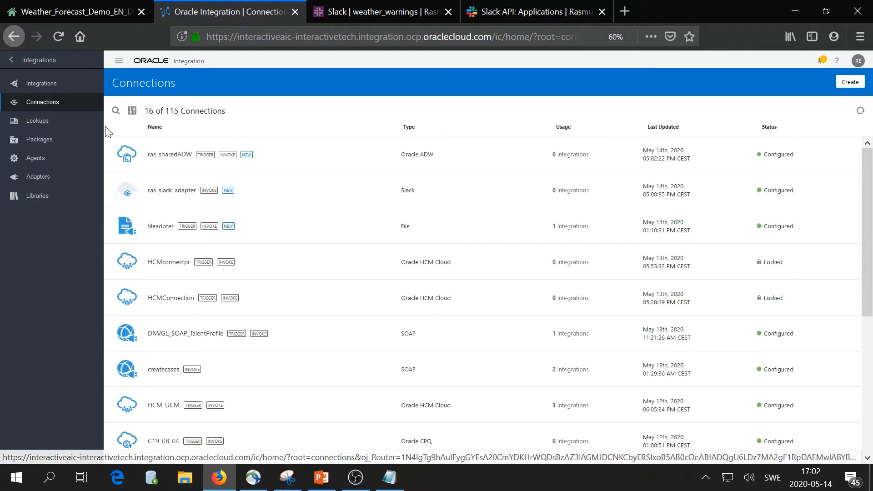
Start a new integration from the Integrations page using the Scheduled Orchestration style.
click(62, 89)
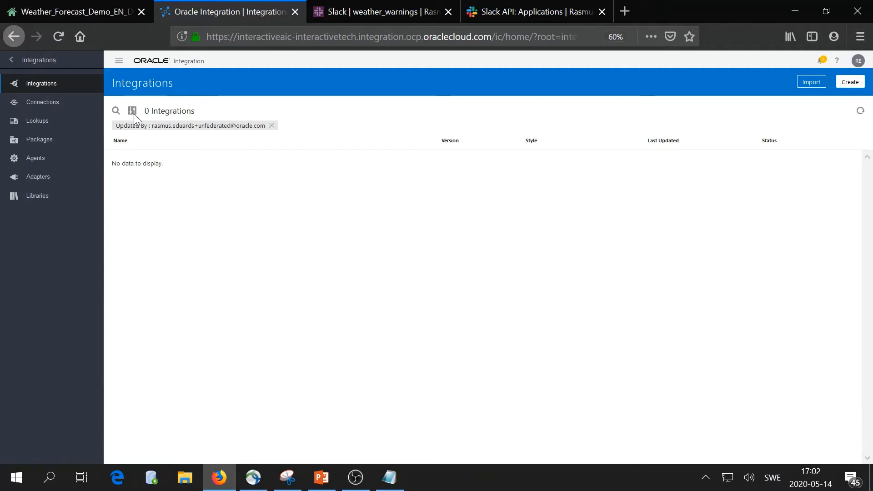
click(850, 83)
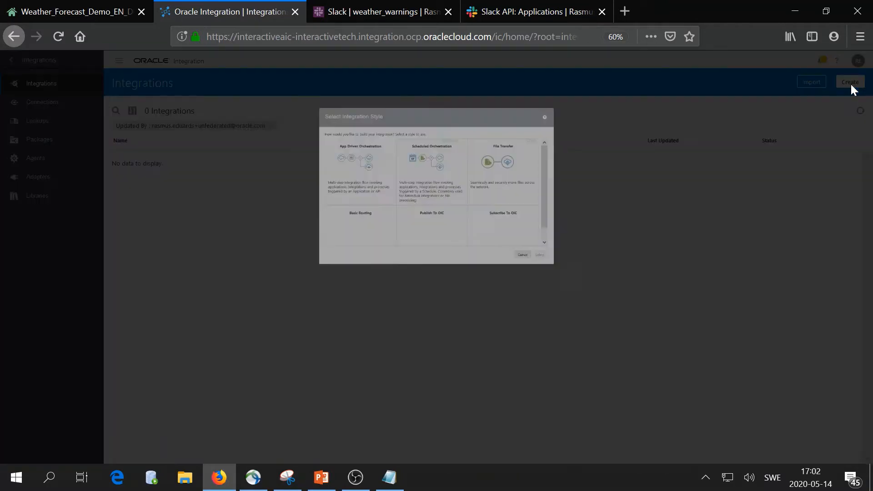
scroll(626, 151, down, 2)
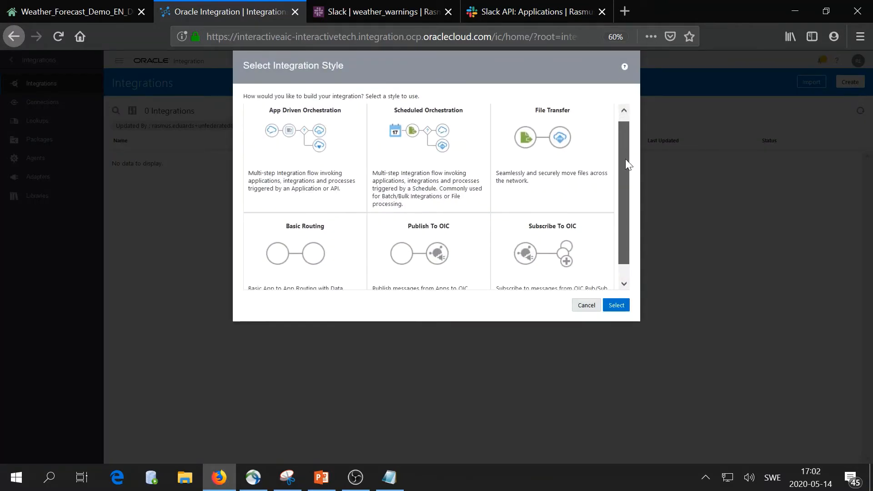
scroll(630, 159, up, 2)
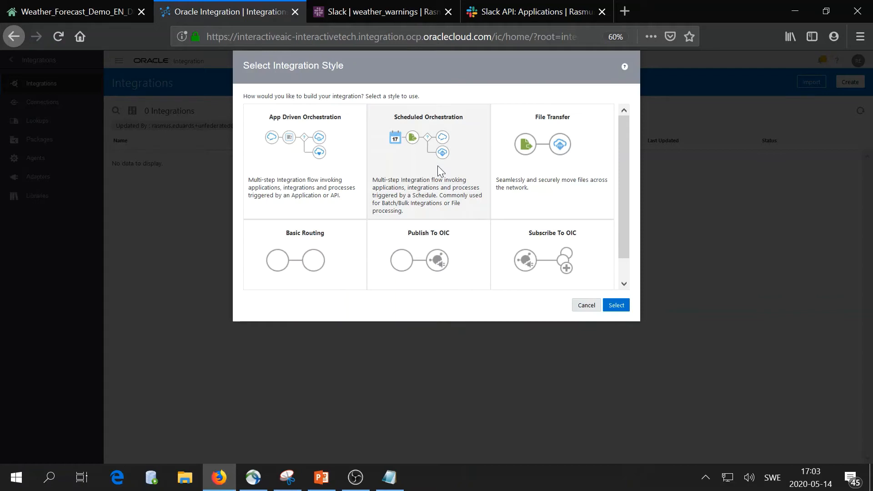
click(618, 306)
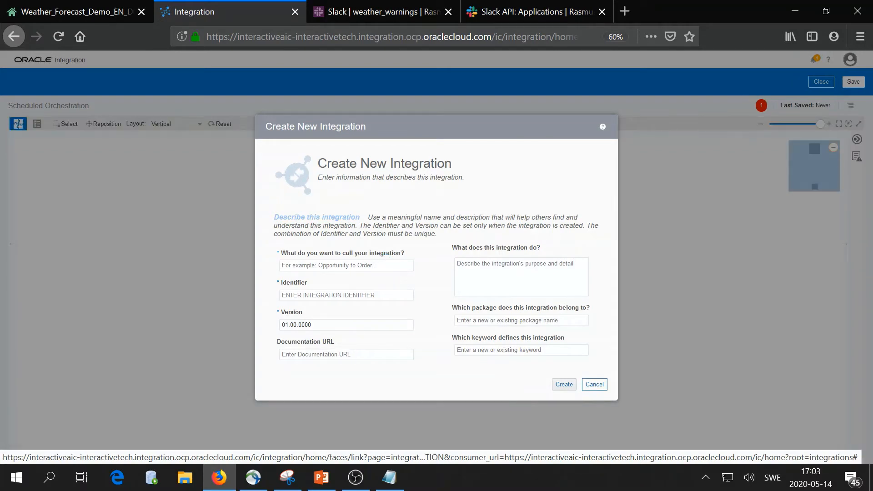
Name the new integration RAS_SLACK_INT, keep version 01.00.0000, and create it.
click(346, 265)
text(RAS)
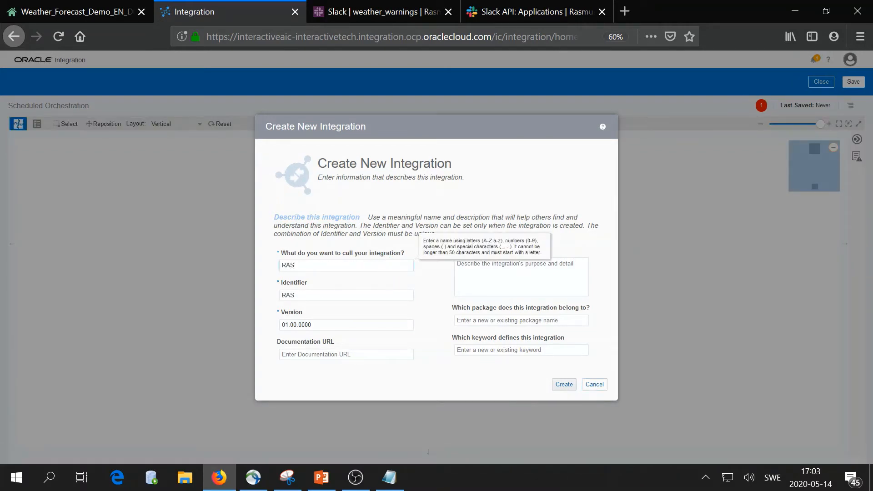
text(_SLACK_INT)
click(574, 385)
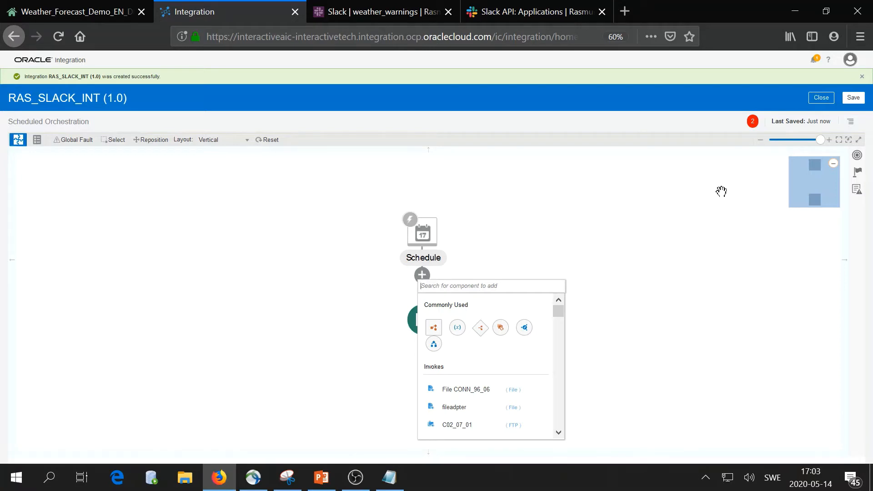
Search for "ras", add the ras_sharedADW connection after the Schedule, and name its endpoint powerline_data.
text(ras)
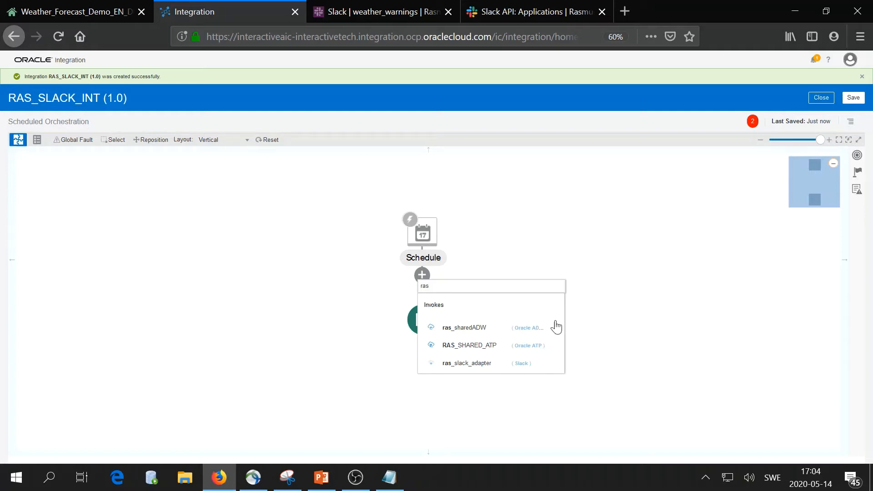
click(482, 331)
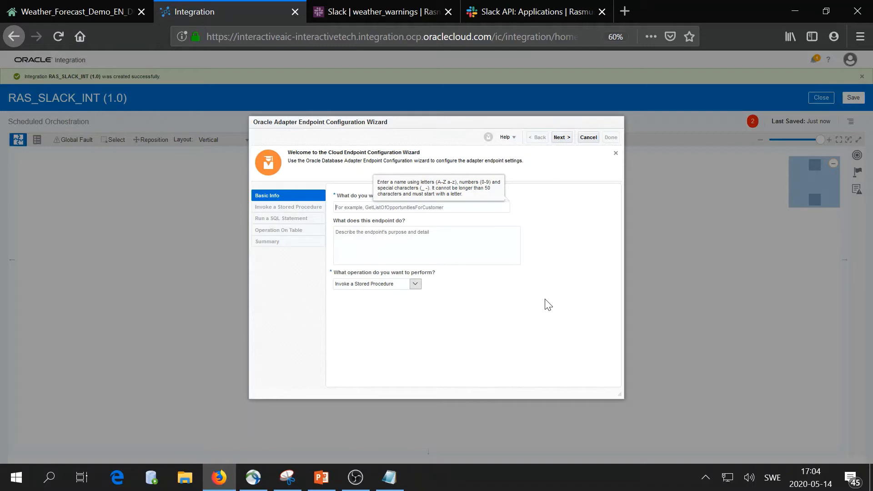
text(powerlin)
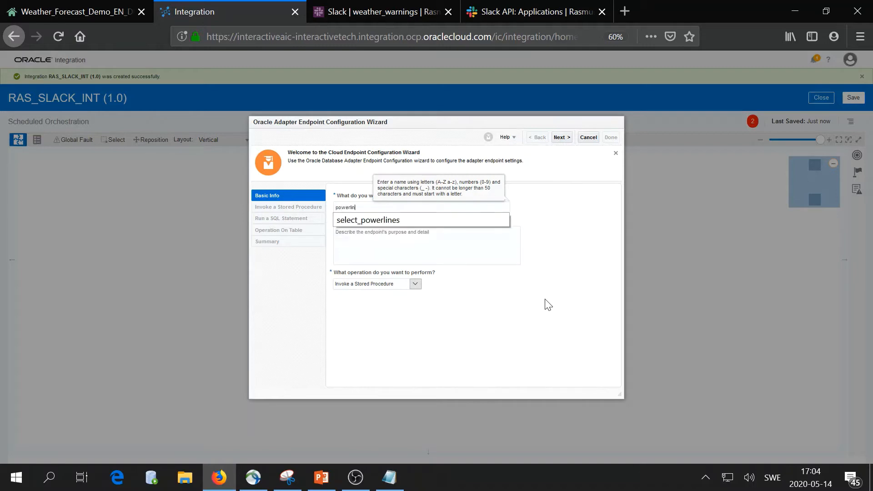
text(e_data)
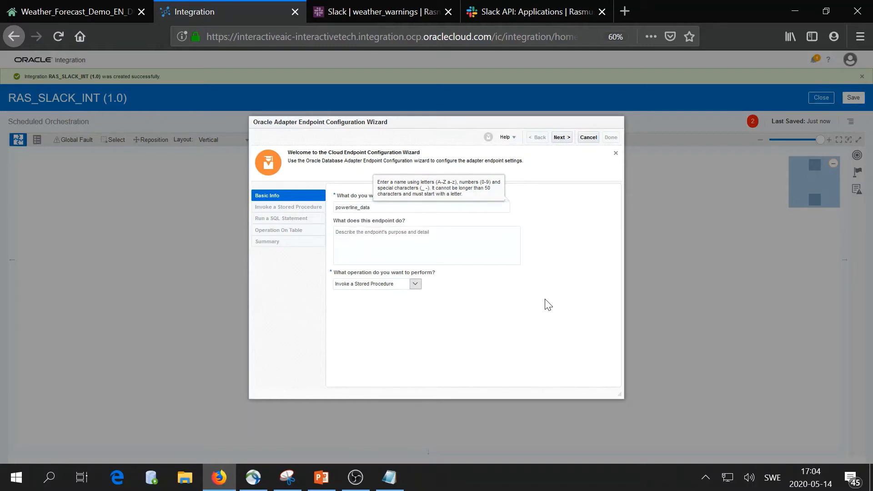
Set the endpoint to perform an operation on a table, choose Select as the table operation, and continue.
click(416, 287)
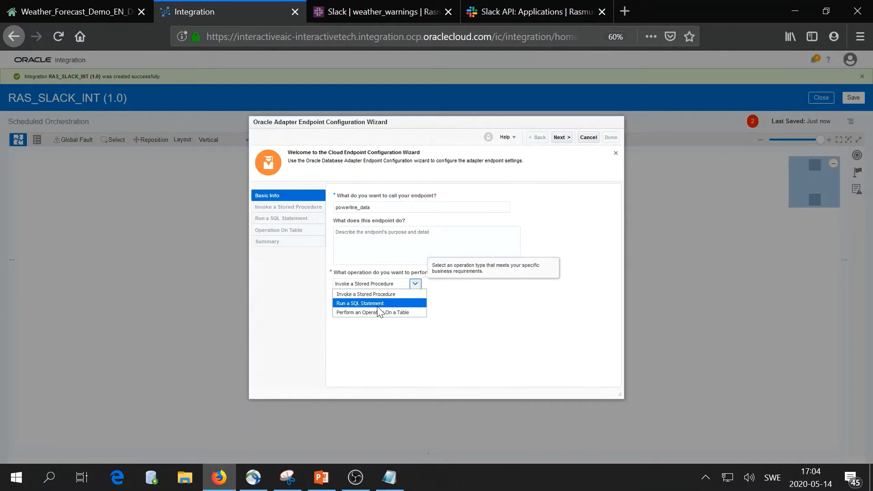
click(412, 312)
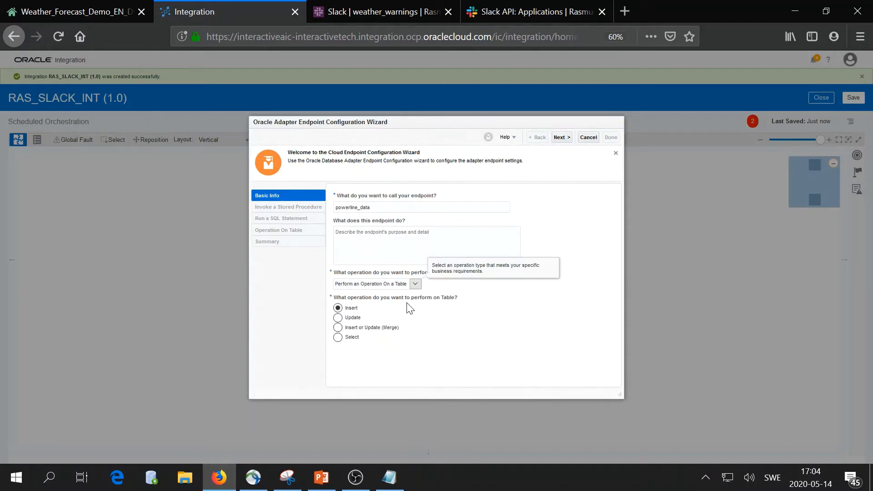
click(338, 339)
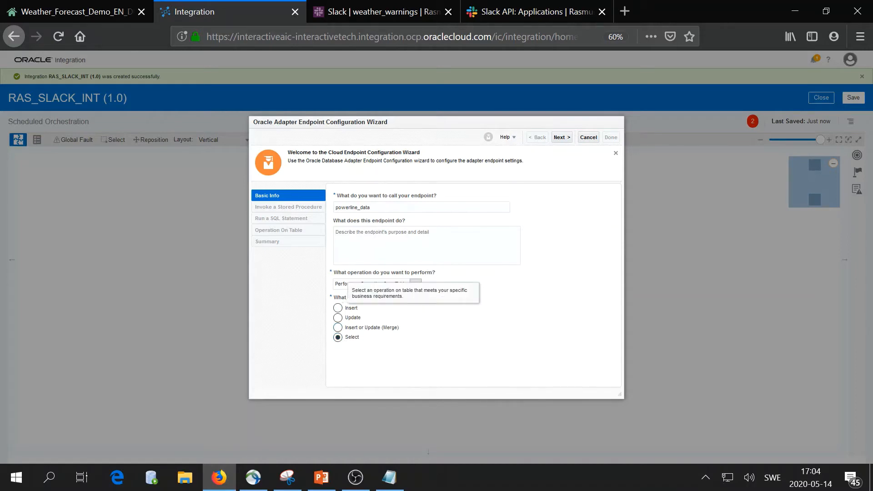
click(562, 137)
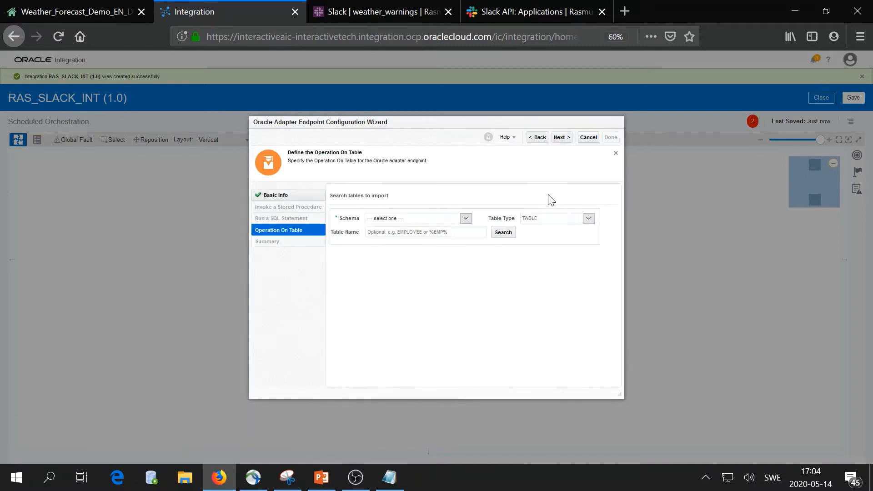
Choose the presenter's own schema, set the table type to VIEW, and search for POWERLINES_AT_RISK.
click(467, 216)
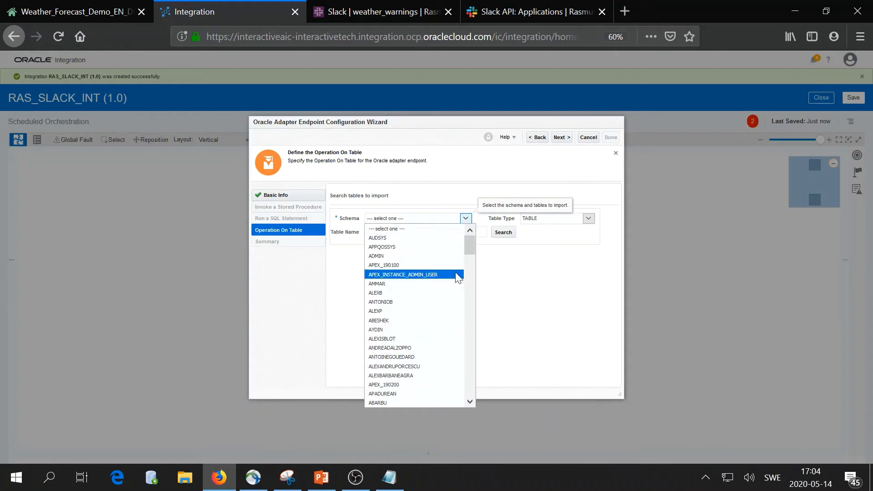
scroll(455, 282, down, 15)
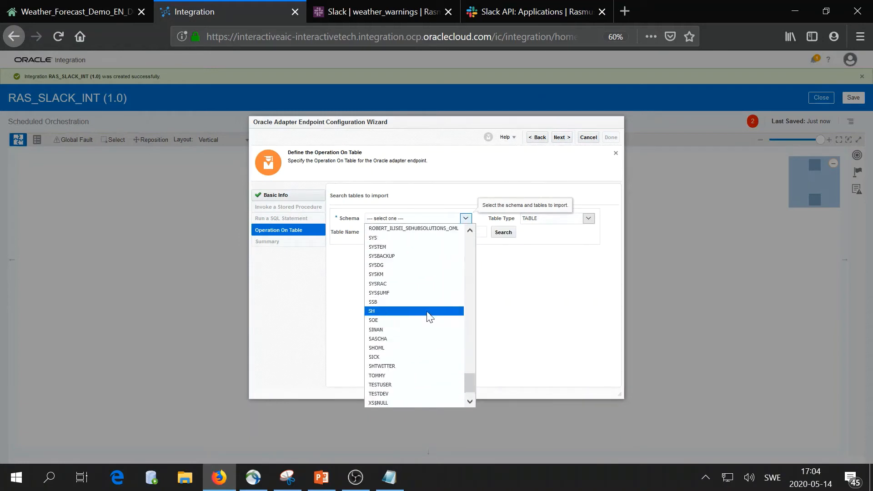
scroll(429, 317, up, 3)
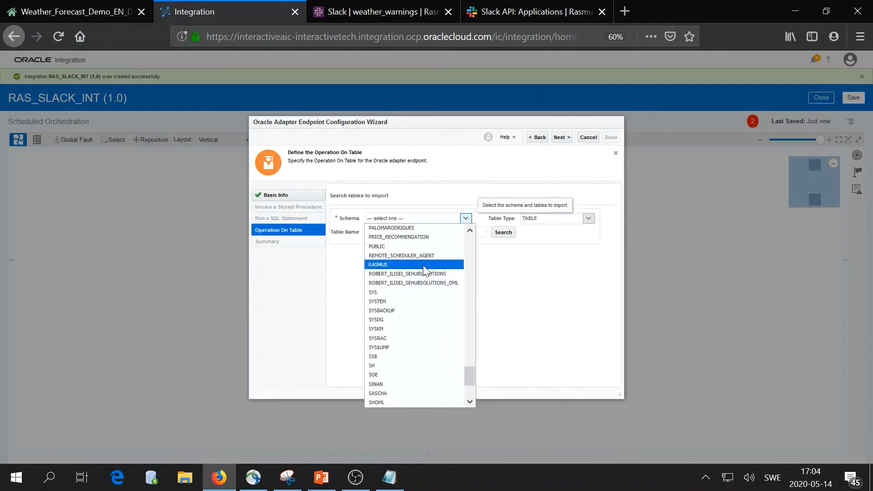
click(424, 264)
click(568, 220)
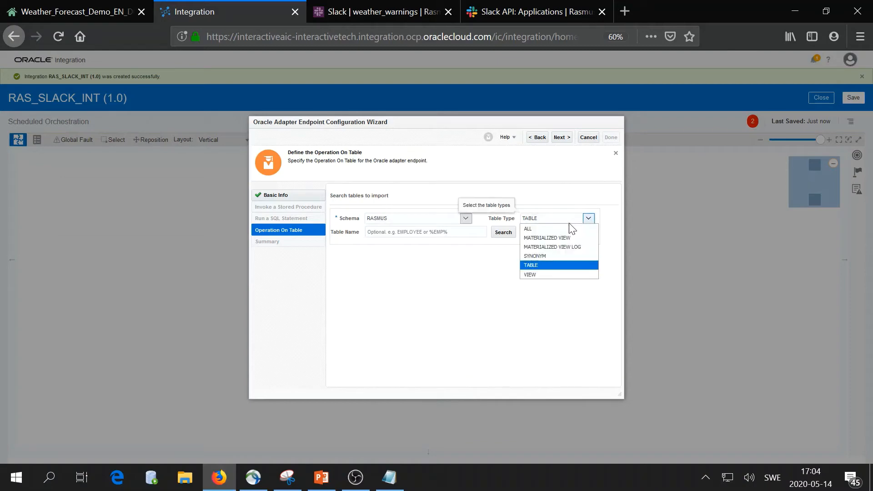
click(555, 275)
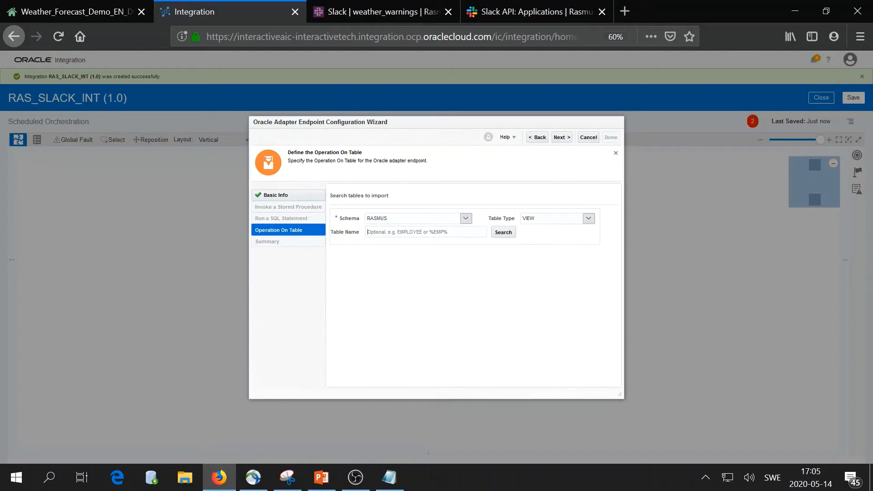
text(POWERLINES_AT_RISK)
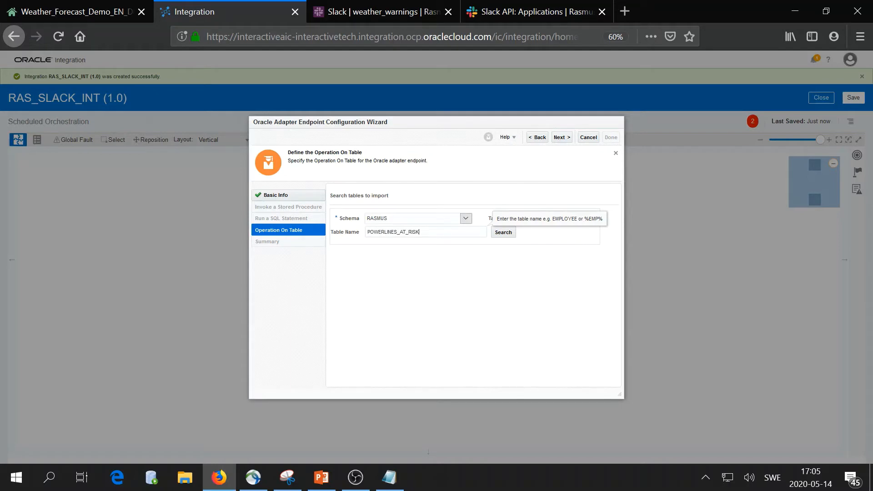
click(498, 233)
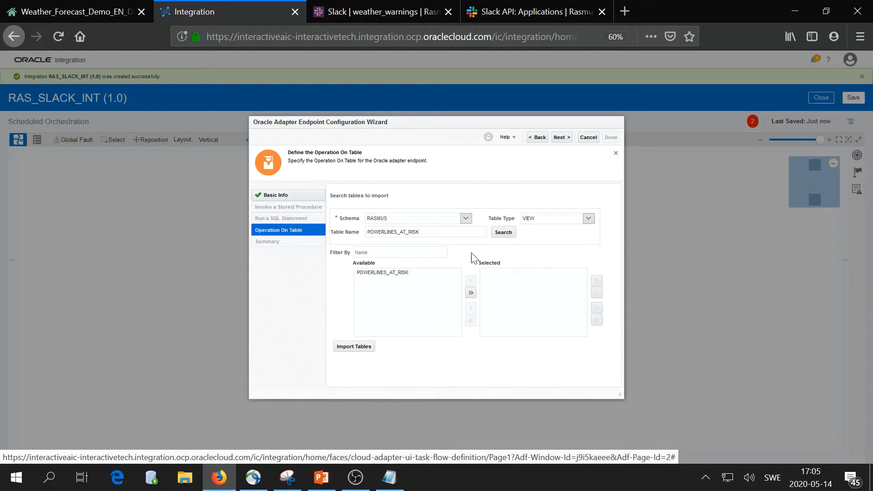
Add the POWERLINES_AT_RISK view to the selected tables and import it.
click(444, 274)
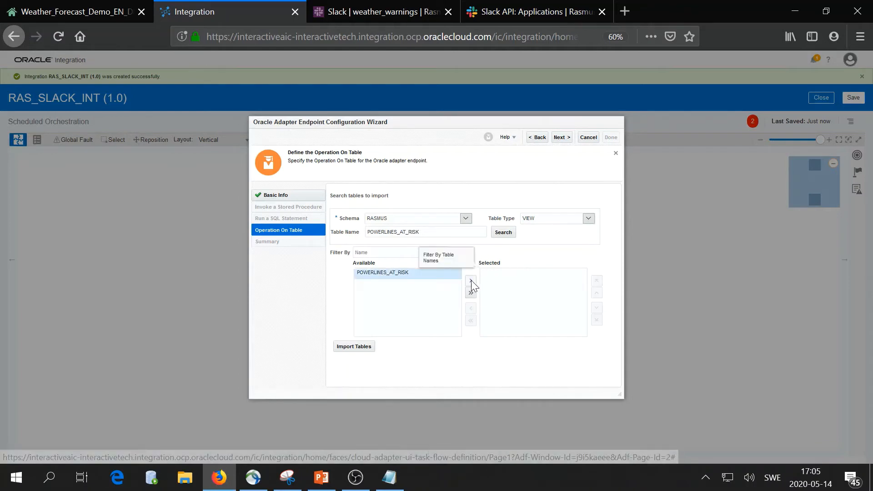
click(471, 281)
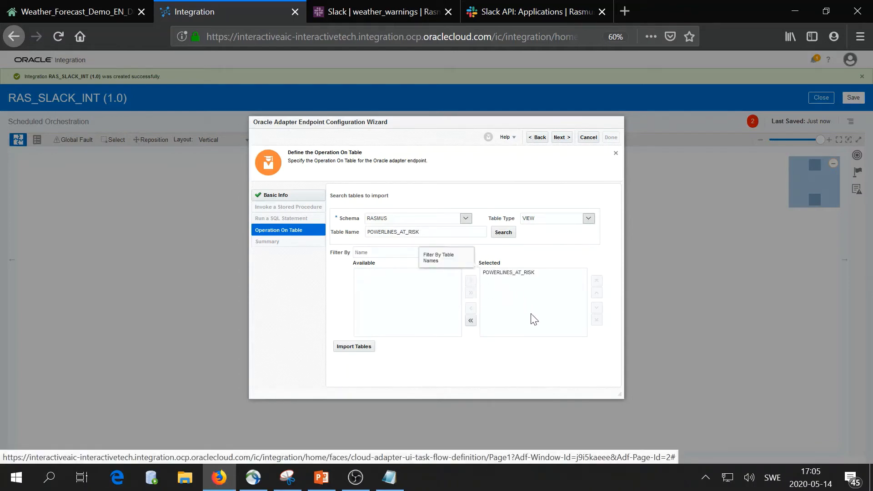
click(370, 347)
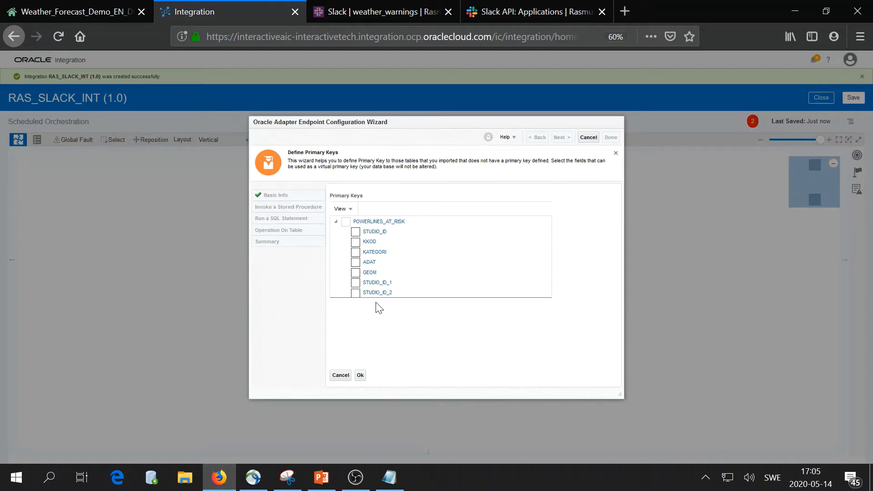
Define STUDIO_ID as the primary key, keep POWERLINES_AT_RISK as the parent table, and finish the endpoint configuration.
click(355, 233)
click(362, 377)
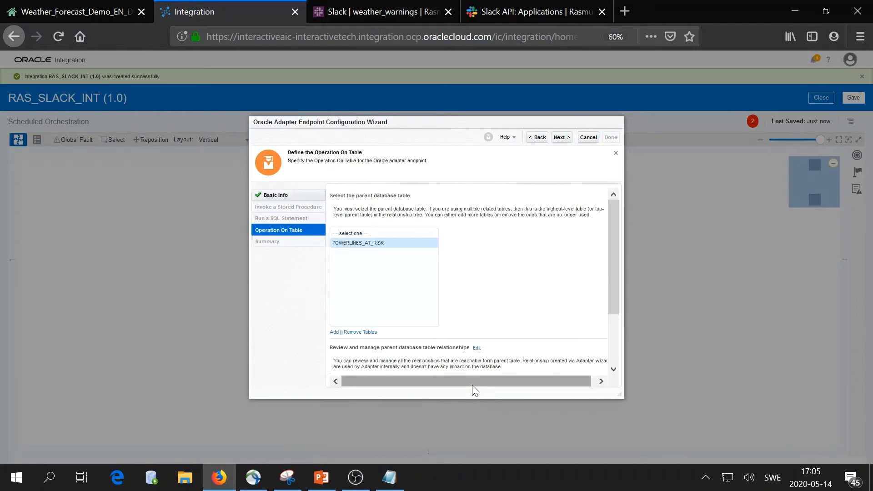
click(563, 138)
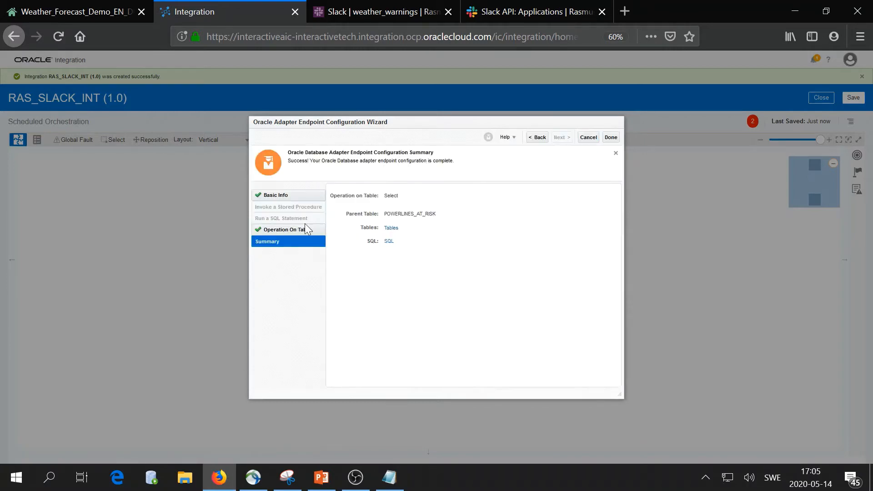
click(610, 138)
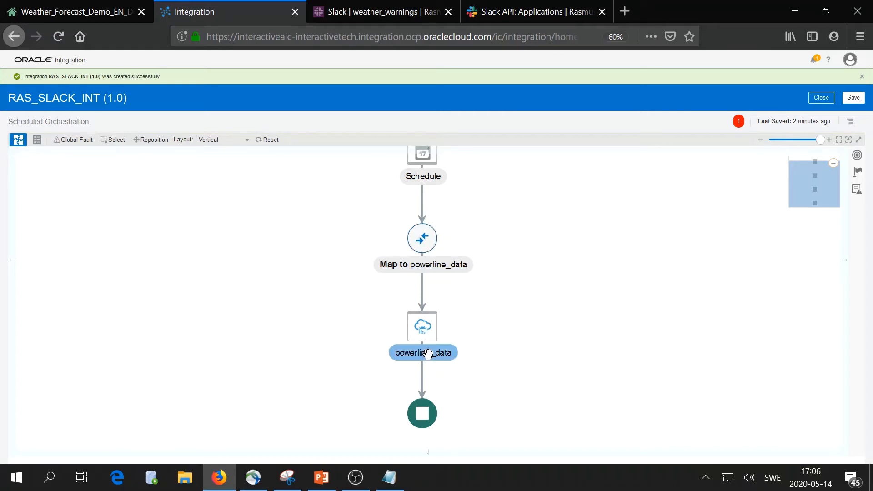
Add a Switch action to the flow directly after the powerline_data invoke.
mouse_move(423, 373)
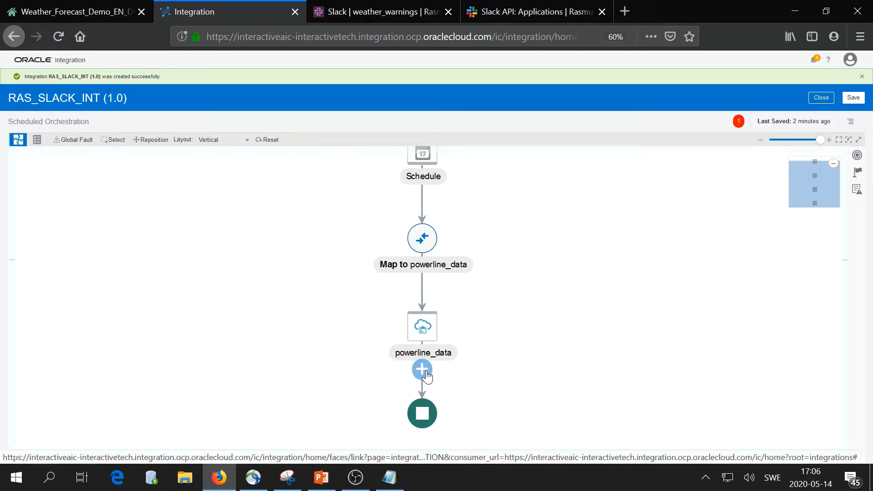
click(426, 374)
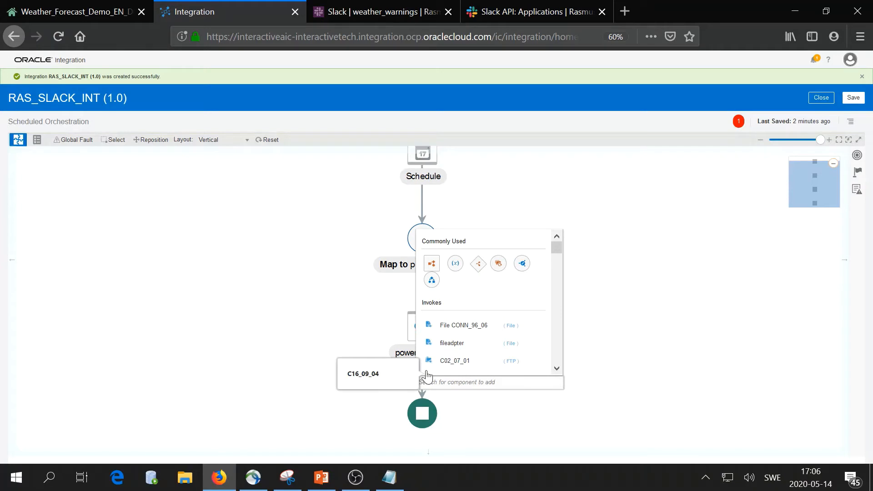
scroll(427, 369, down, 1)
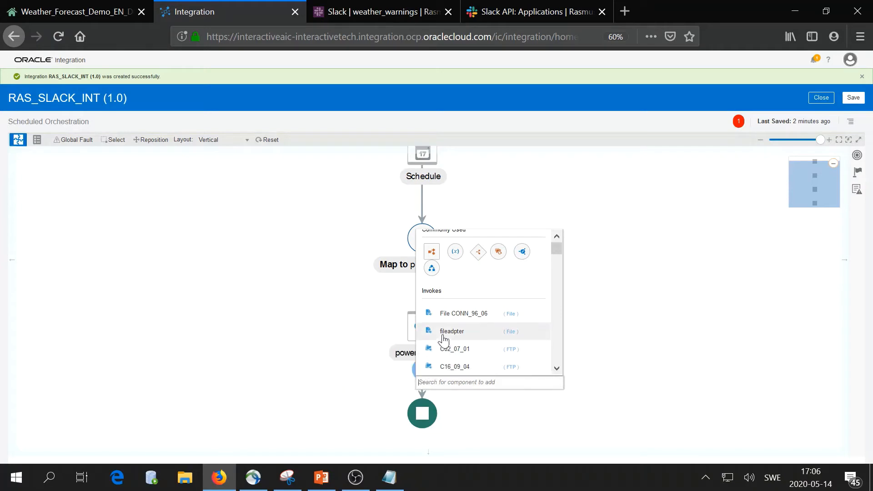
click(479, 254)
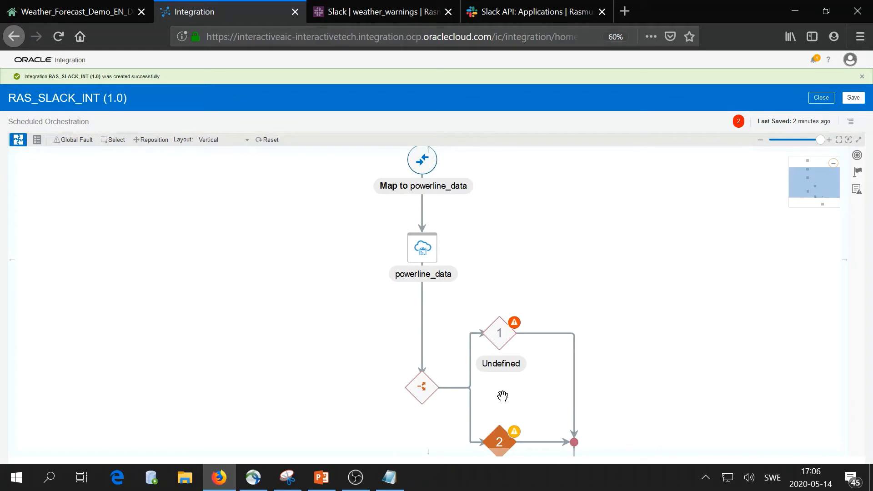
Edit the switch's first branch and enter a count() of the powerline_data studioId element as the condition's left operand.
click(502, 346)
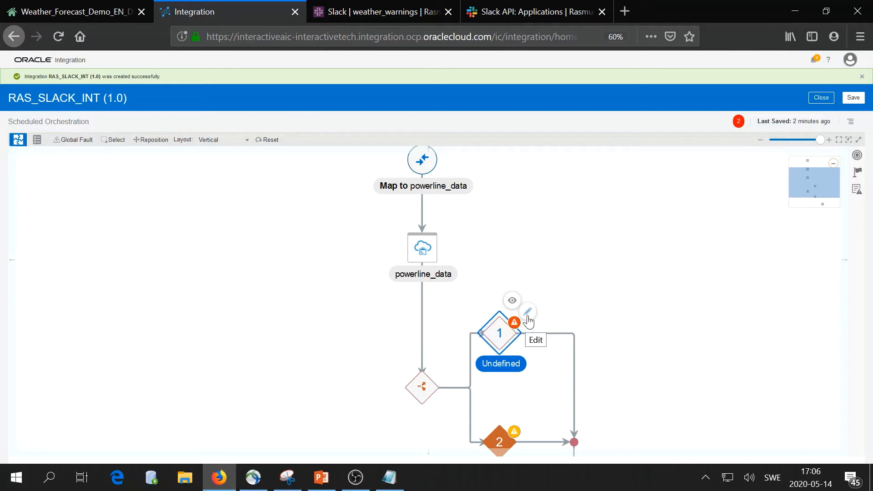
click(531, 320)
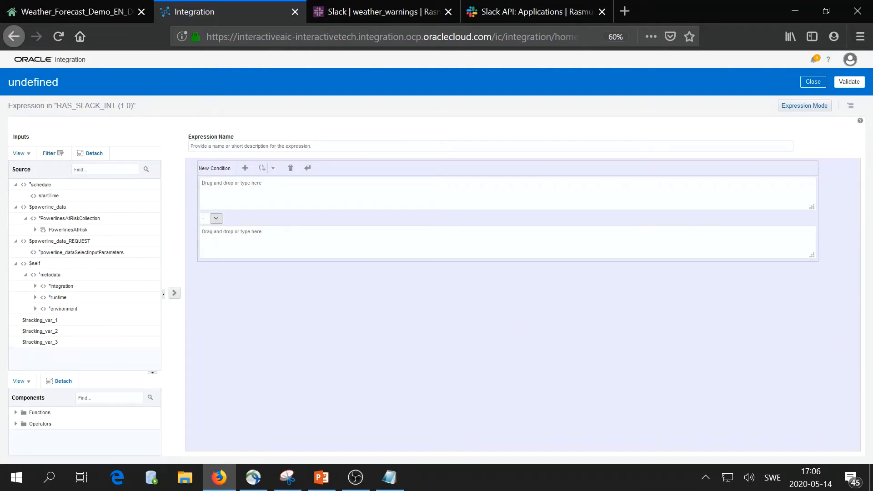
text(count()
click(34, 230)
drag(78, 243, 236, 185)
drag(239, 190, 240, 191)
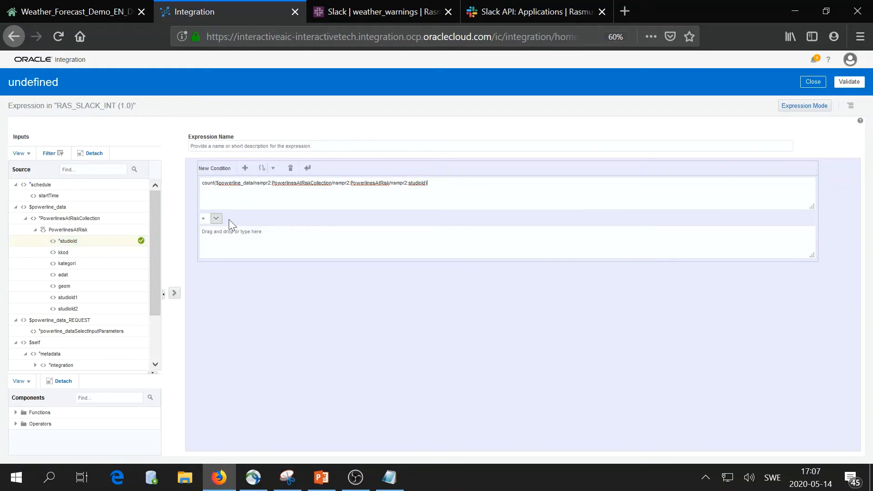
Complete the branch condition with the > operator and the value 0, validate it and return to the orchestration.
click(217, 219)
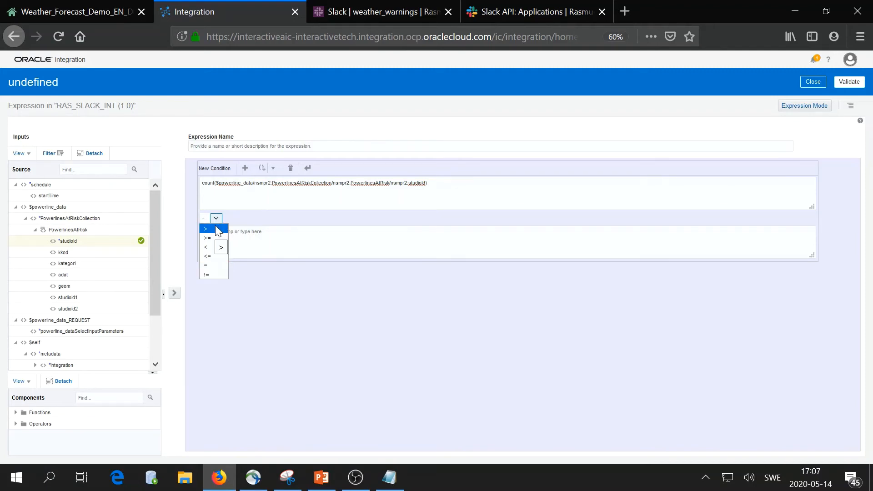
click(217, 230)
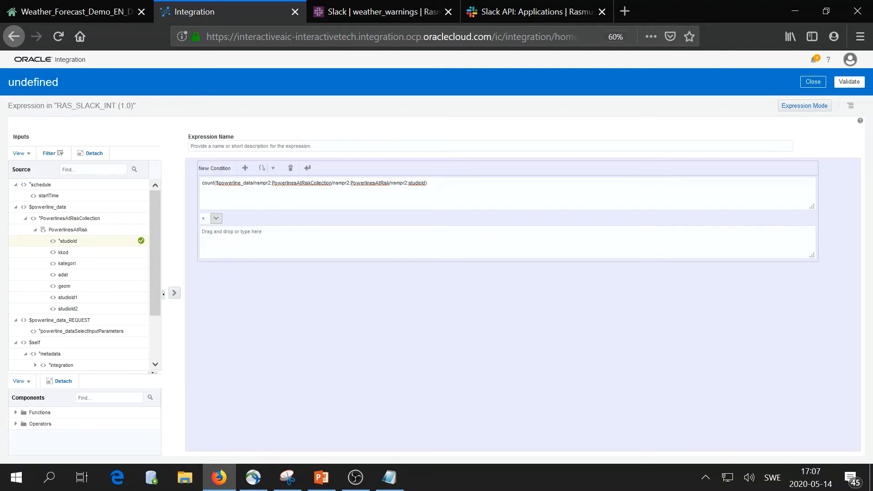
text(0)
click(847, 87)
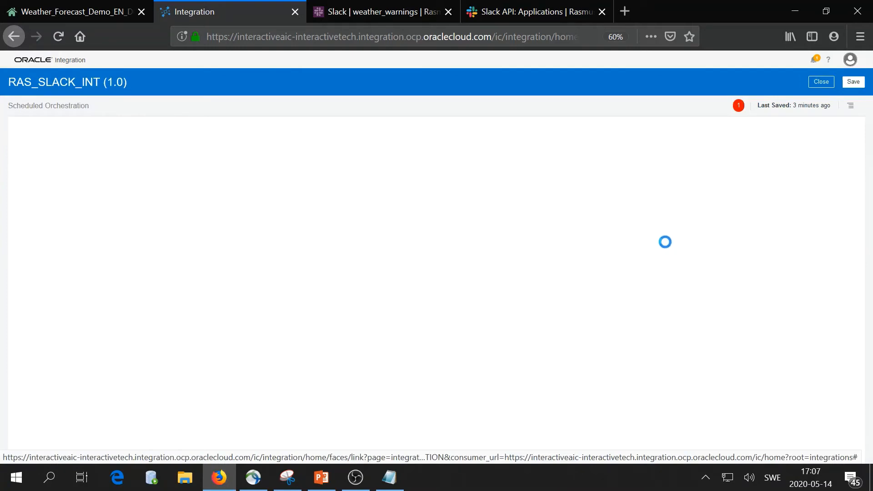
Search for ras and add the ras_slack_adapter connection as an invoke in the switch's IF branch.
scroll(641, 253, up, 1)
scroll(641, 254, down, 2)
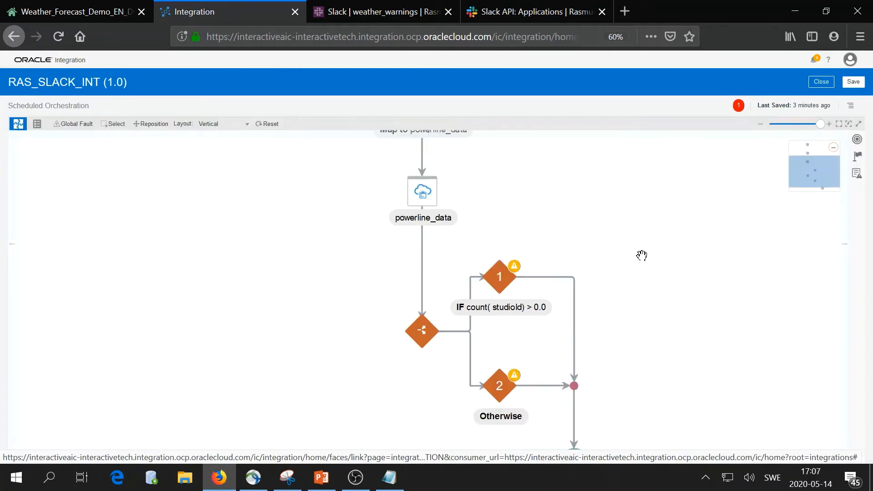
scroll(642, 255, down, 1)
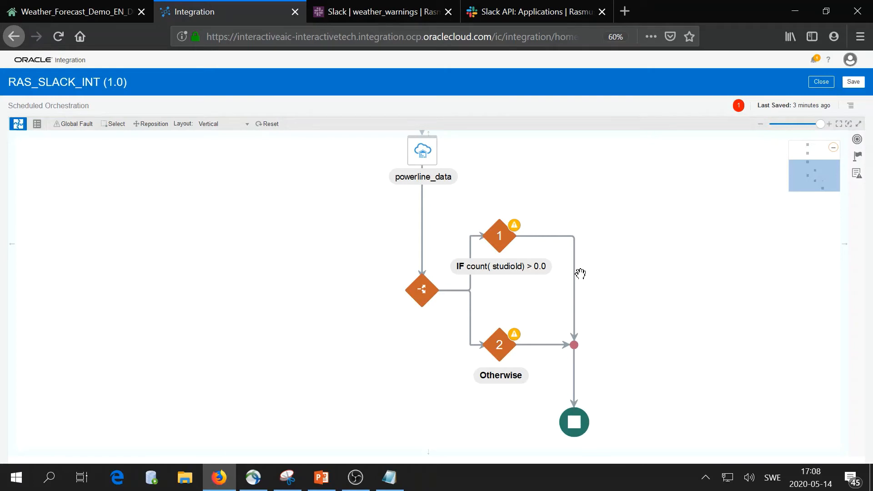
mouse_move(576, 269)
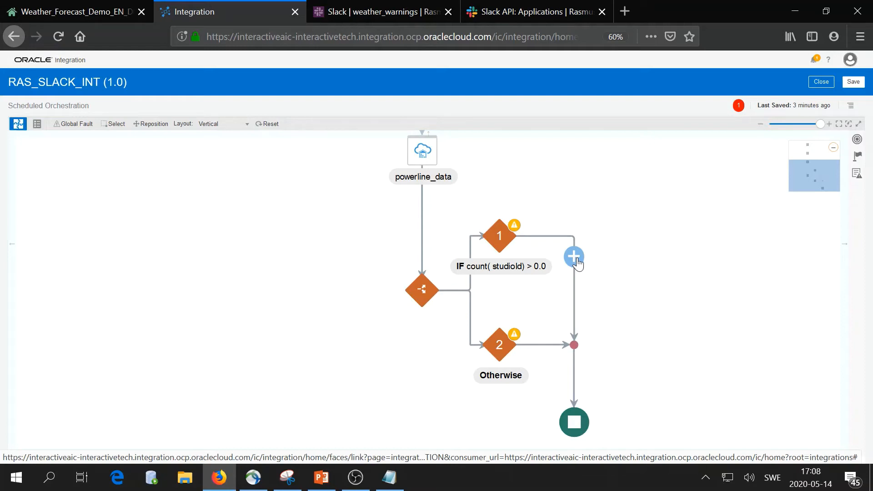
click(576, 261)
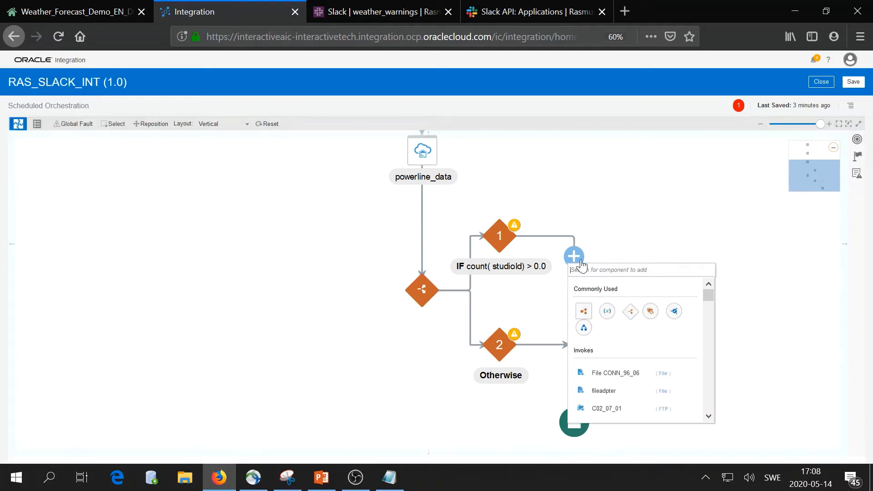
text(ras)
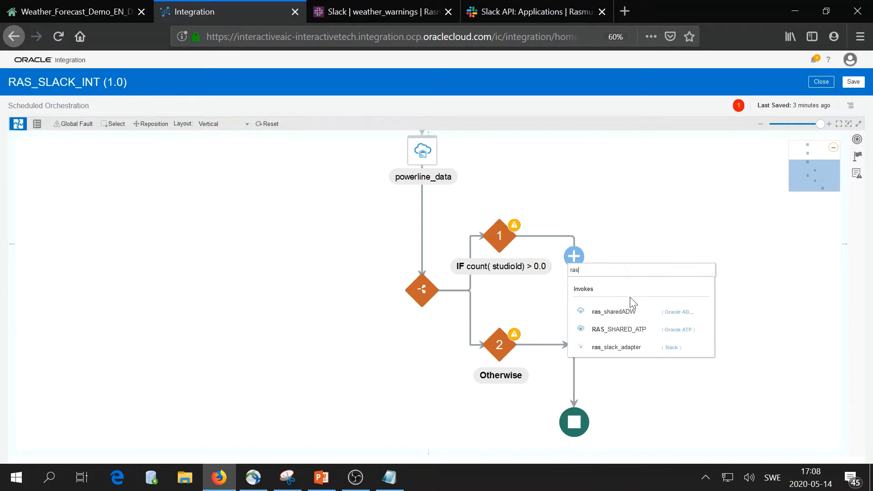
click(652, 347)
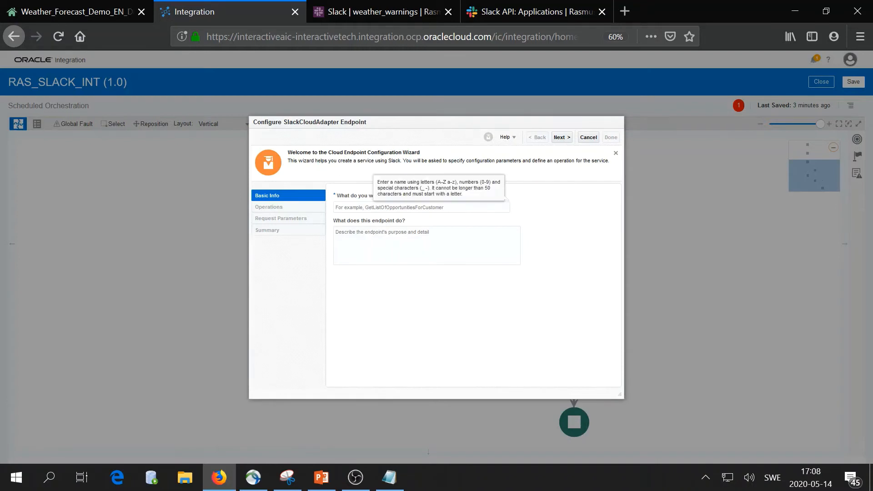
Name the Slack endpoint message_to_slack and continue to the operation selection.
text(messag)
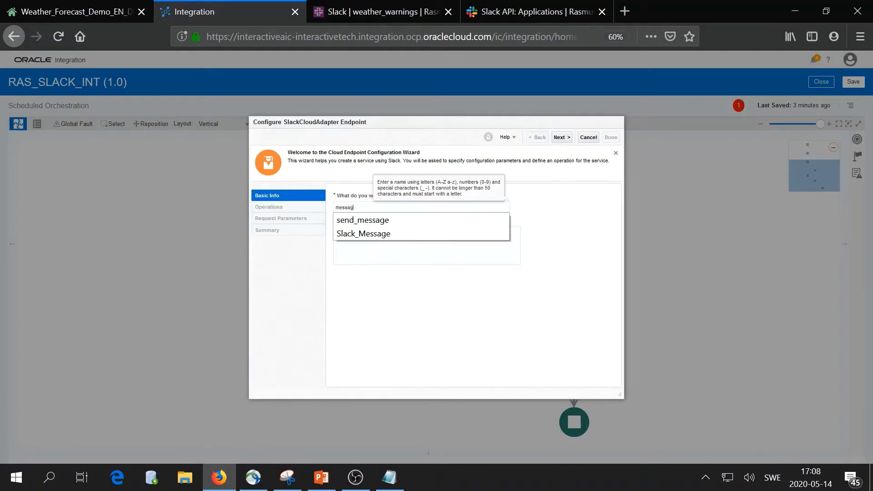
text(e_to)
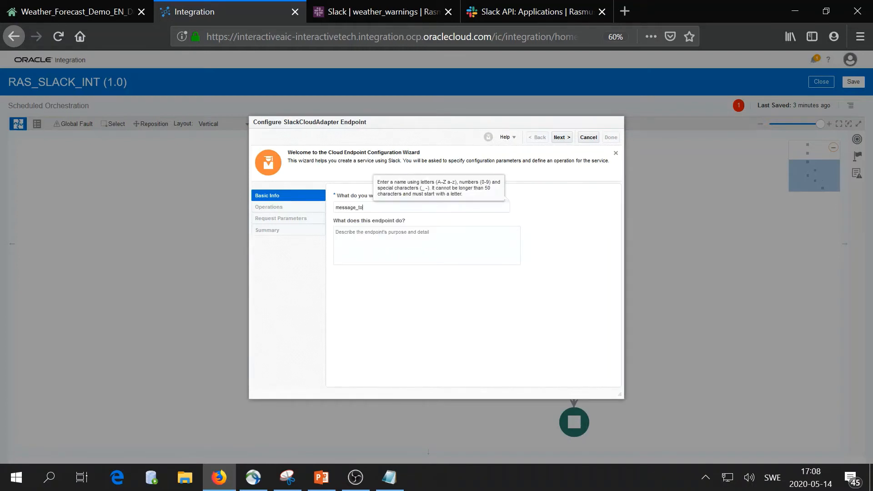
text(_slack)
click(554, 134)
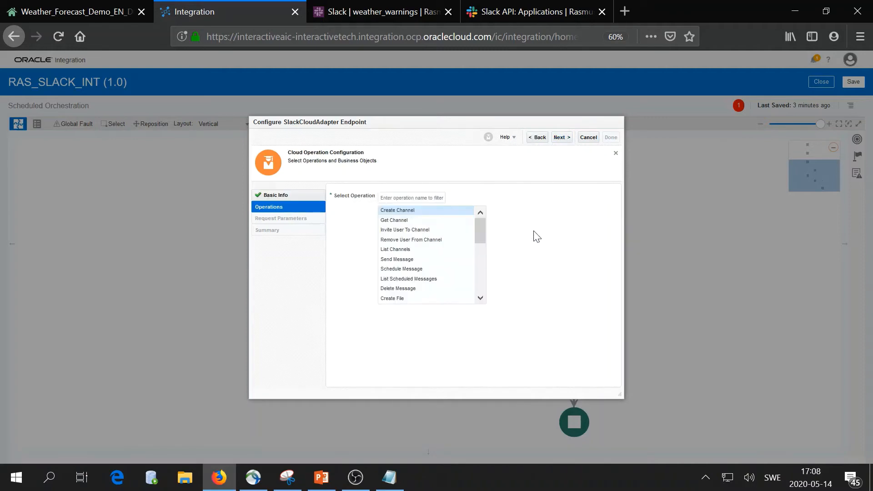
Choose the Send Message operation for the Slack endpoint and finish its configuration.
scroll(412, 257, down, 2)
scroll(413, 255, down, 2)
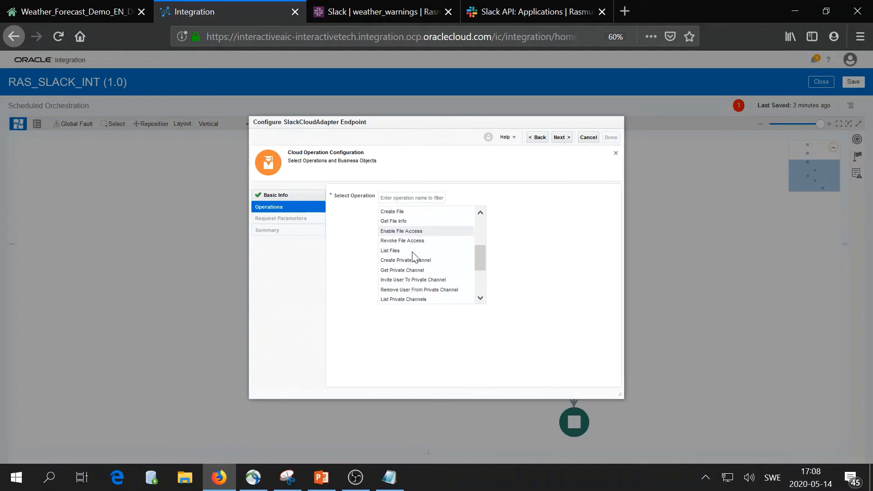
scroll(411, 251, up, 4)
scroll(412, 251, up, 1)
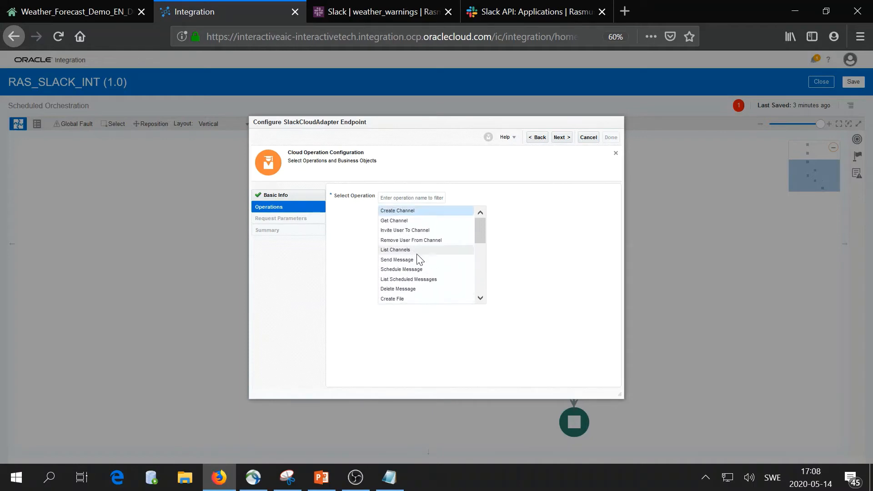
click(448, 262)
click(563, 137)
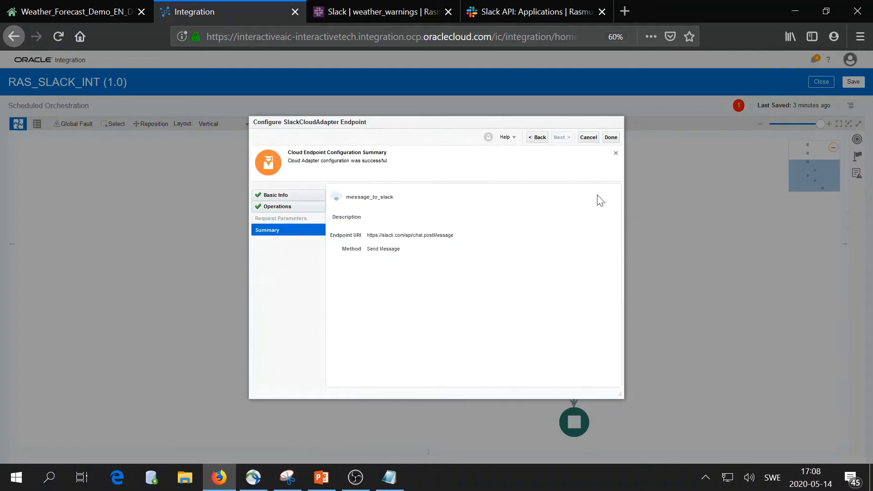
click(610, 138)
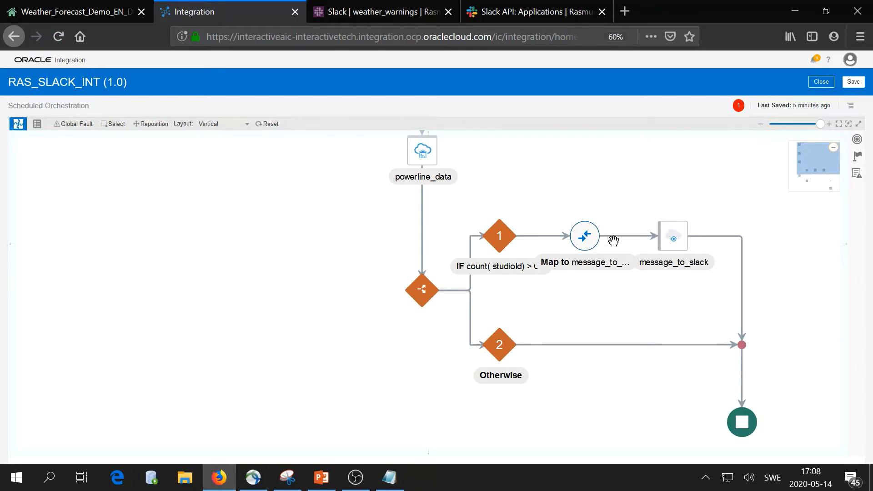
Open the message_to_slack mapping for editing and expand the Slack request data type and the PowerlinesAtRisk source fields.
click(581, 248)
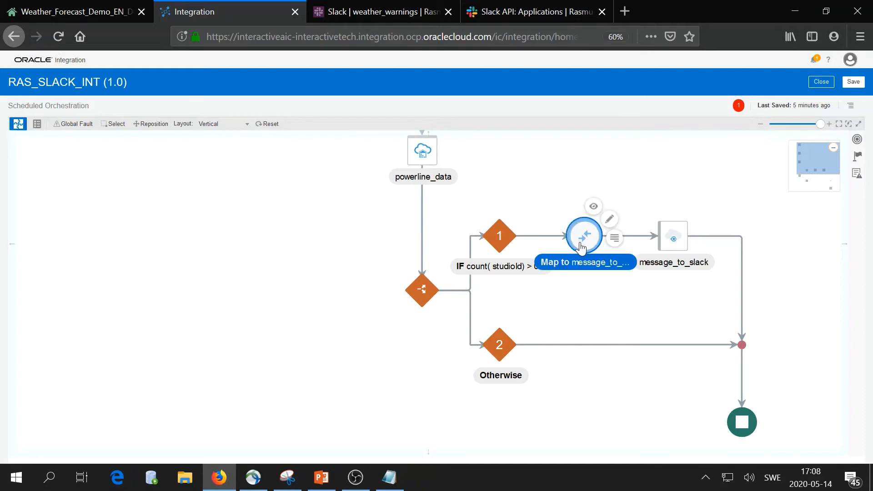
click(611, 226)
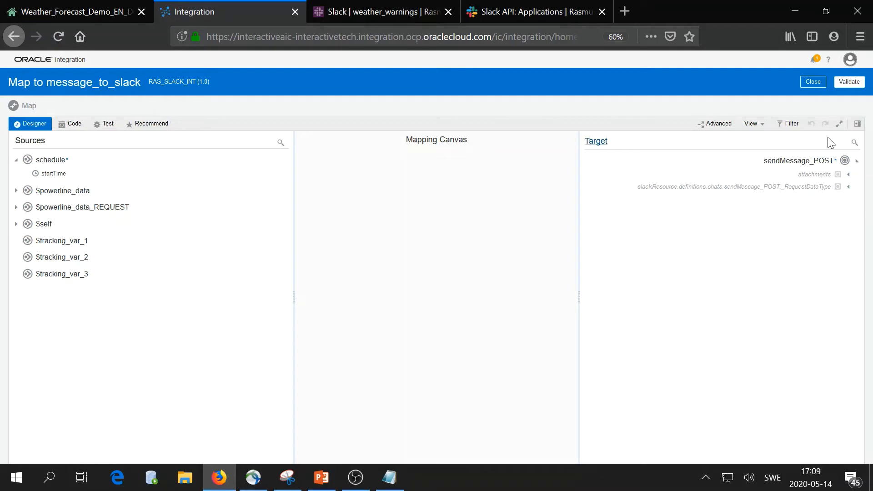
click(848, 190)
click(17, 191)
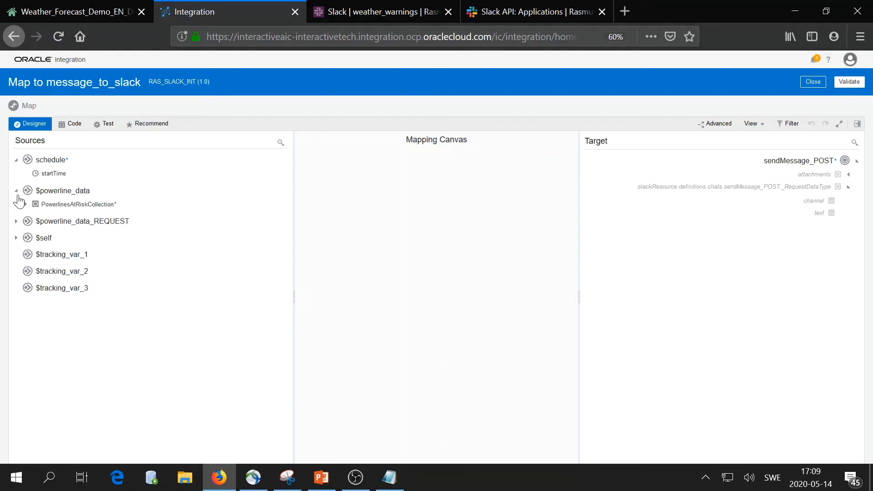
click(26, 204)
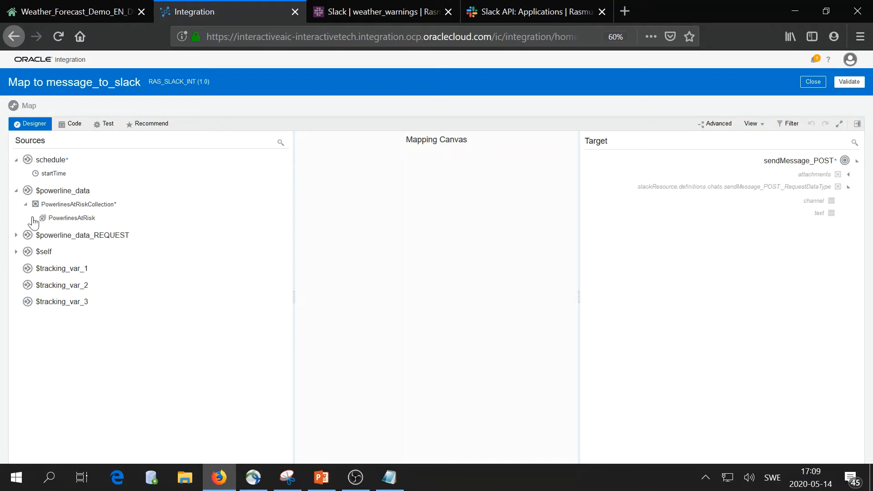
click(32, 218)
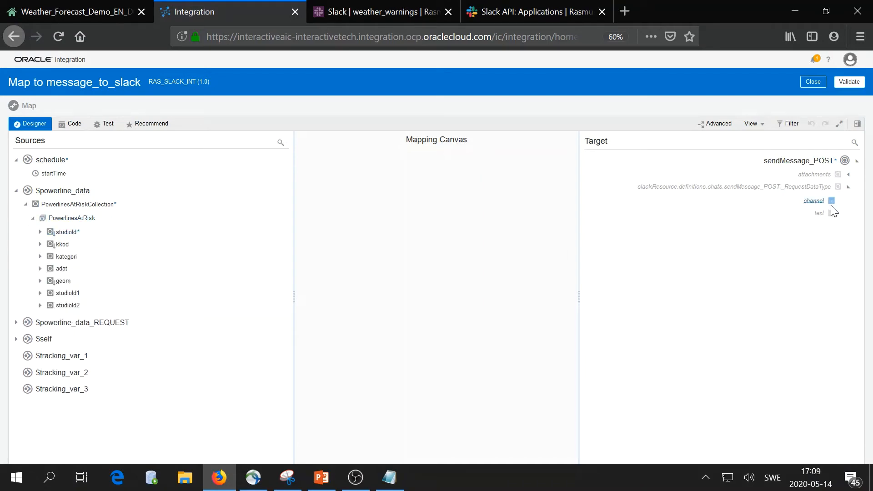
Create a target node for channel and map it to the literal text weather_warnings, checking the channel name in Slack.
click(813, 205)
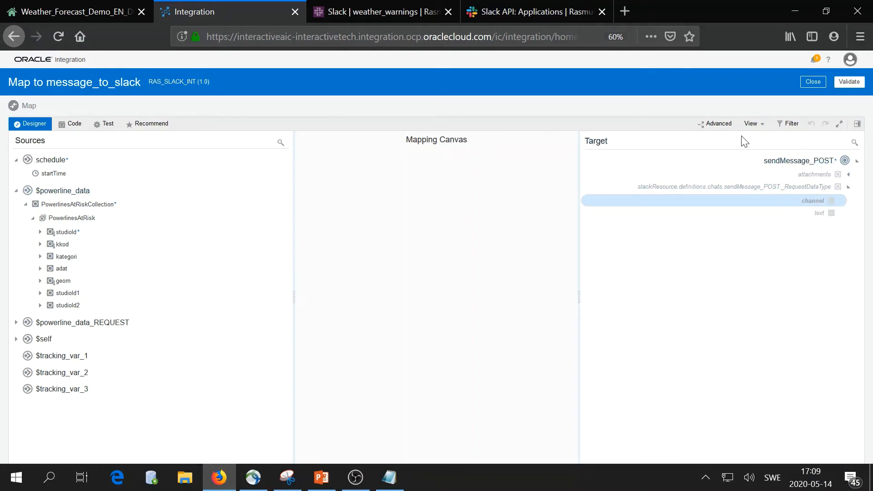
right_click(817, 201)
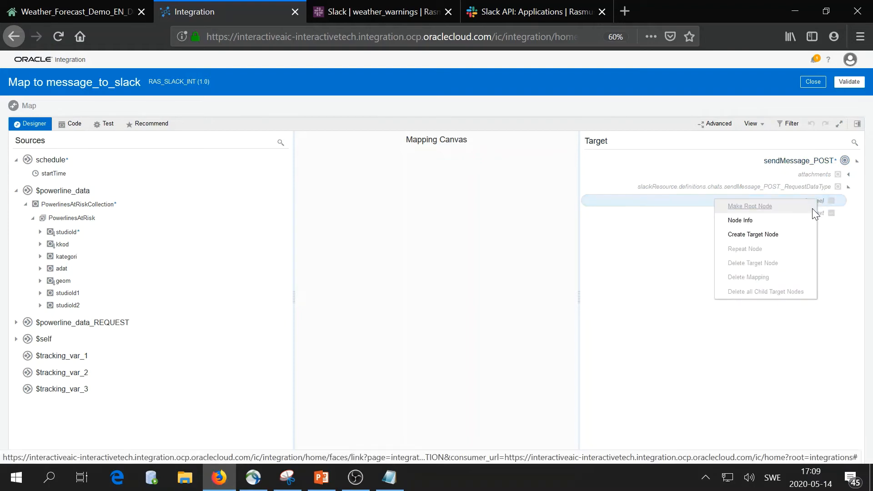
click(805, 240)
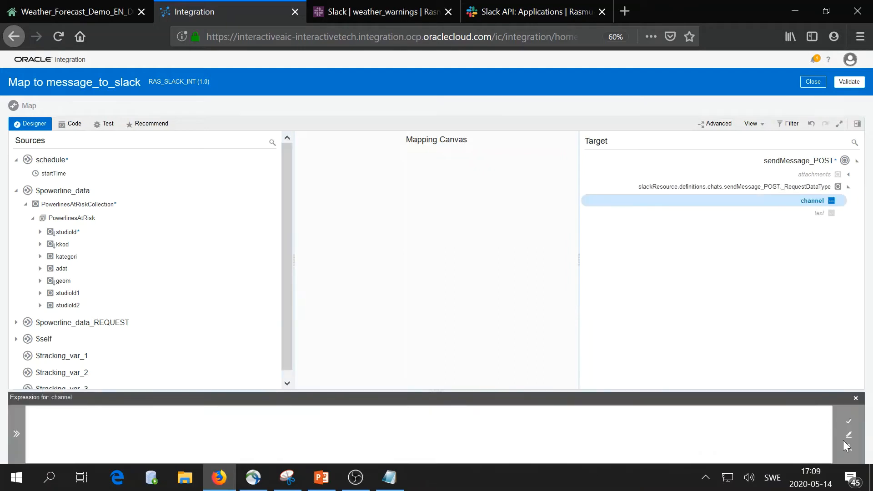
click(848, 447)
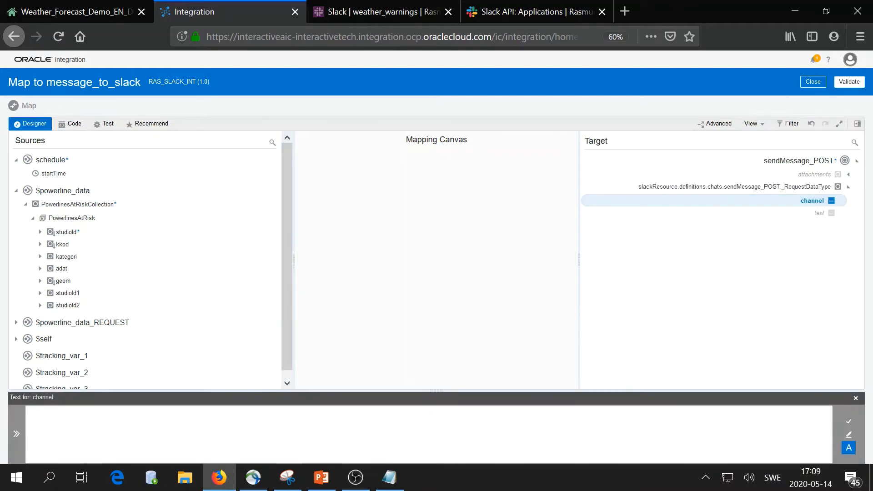
click(378, 11)
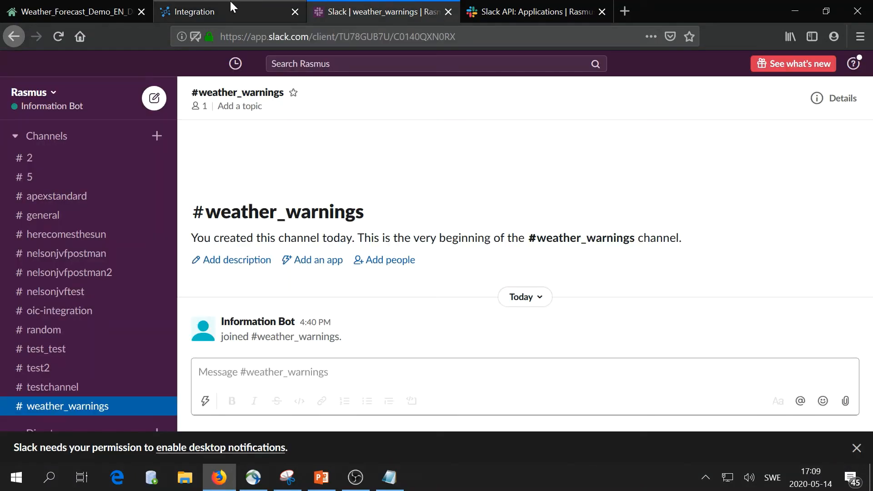
click(273, 9)
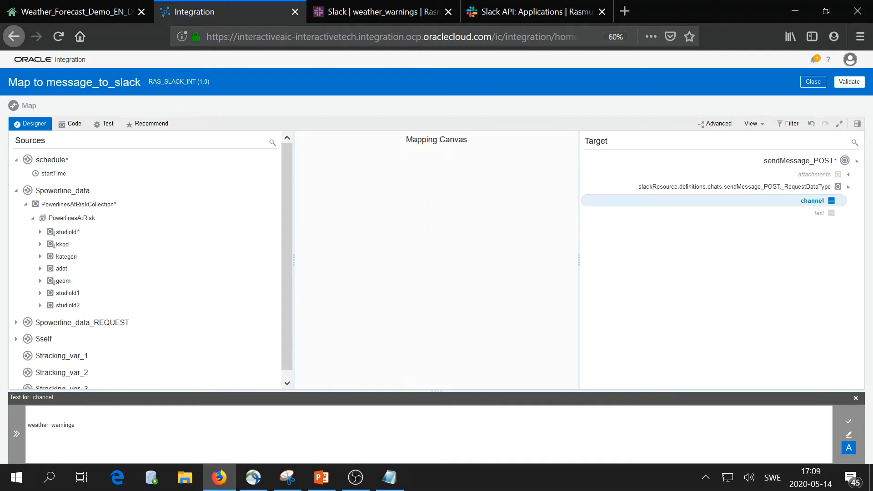
click(394, 9)
click(205, 7)
click(850, 421)
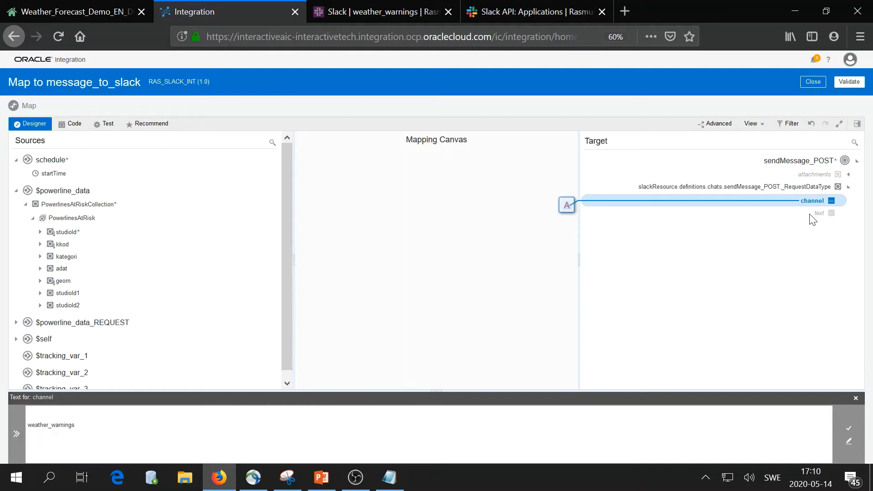
Map the PowerlinesAtRisk studioId field to the Slack text target and wrap its expression in count( ).
click(822, 216)
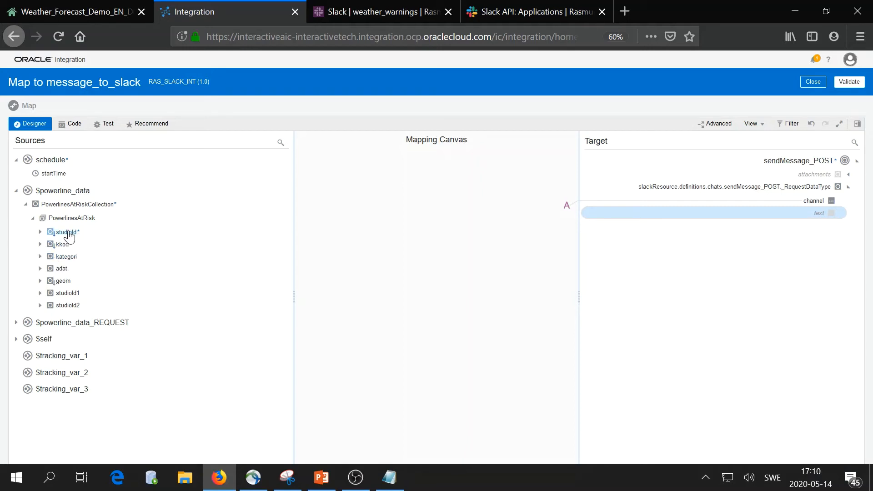
drag(70, 237, 630, 214)
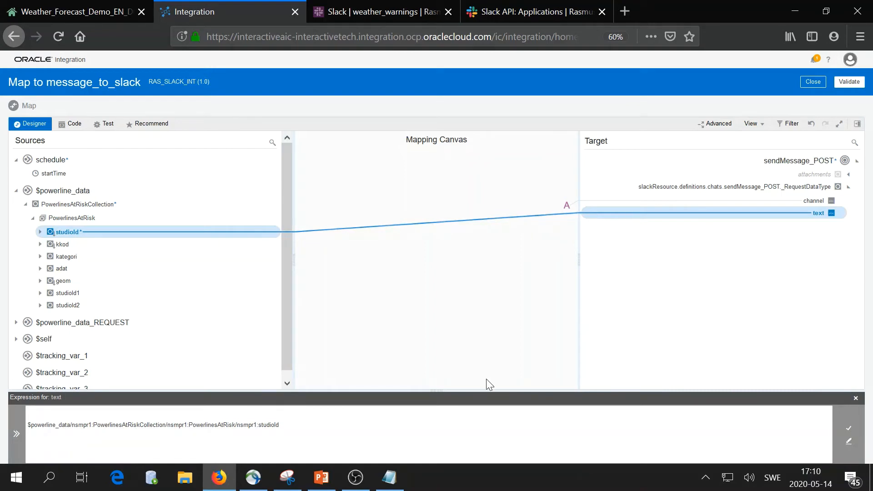
click(300, 427)
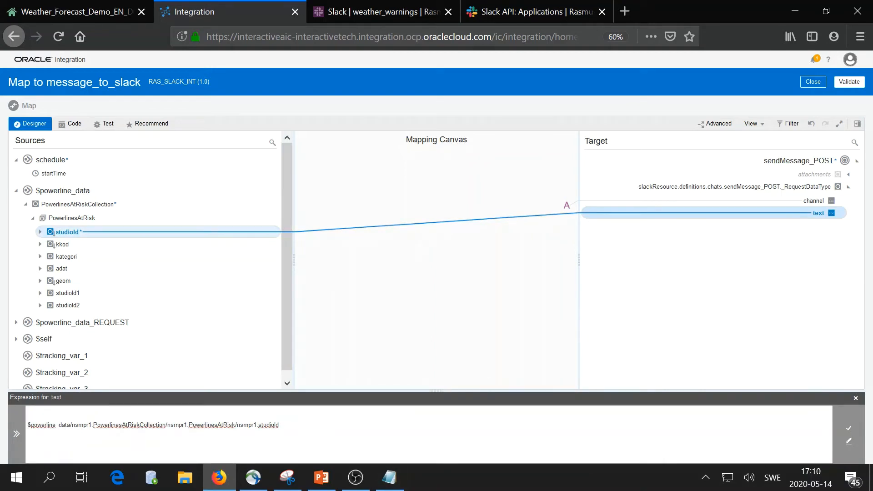
click(27, 425)
text(count()
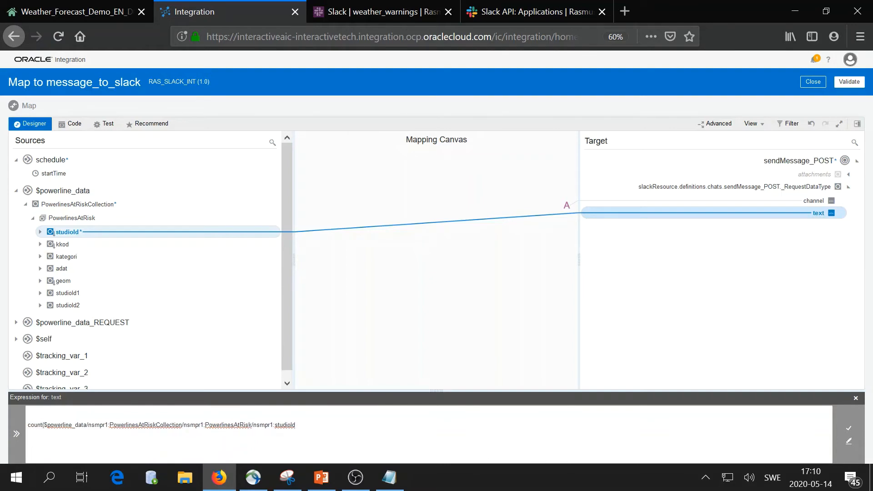
text())
click(845, 430)
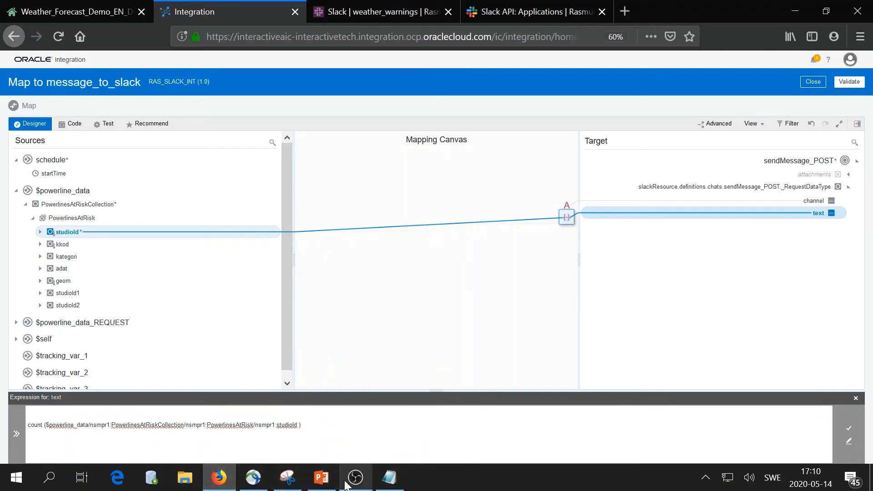
Copy the concat ("<link|text ", count (of powerlines), ">" ) template from OIC_demo.txt in Notepad and insert it before the text target's count expression.
mouse_move(390, 480)
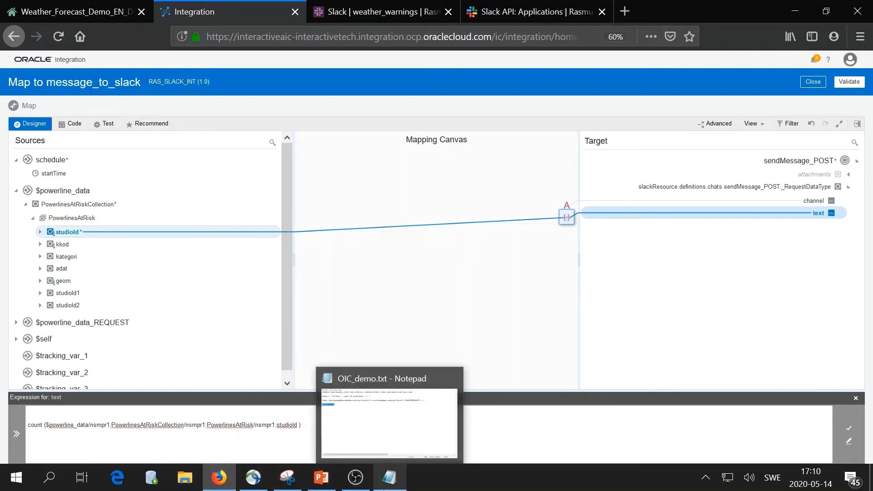
click(380, 451)
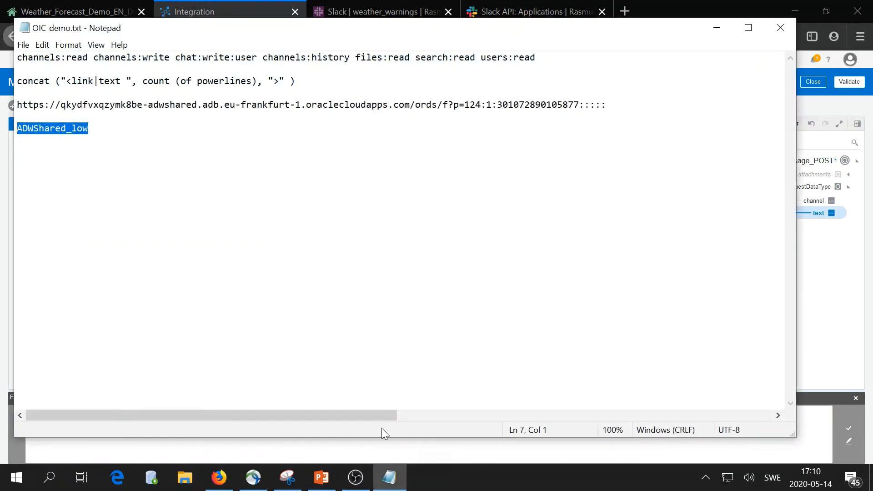
drag(298, 82, 82, 90)
drag(17, 92, 11, 88)
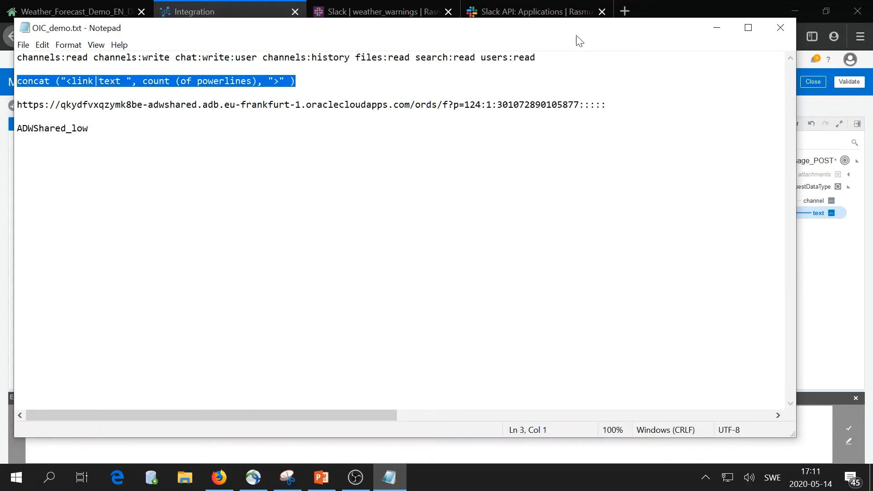
click(717, 27)
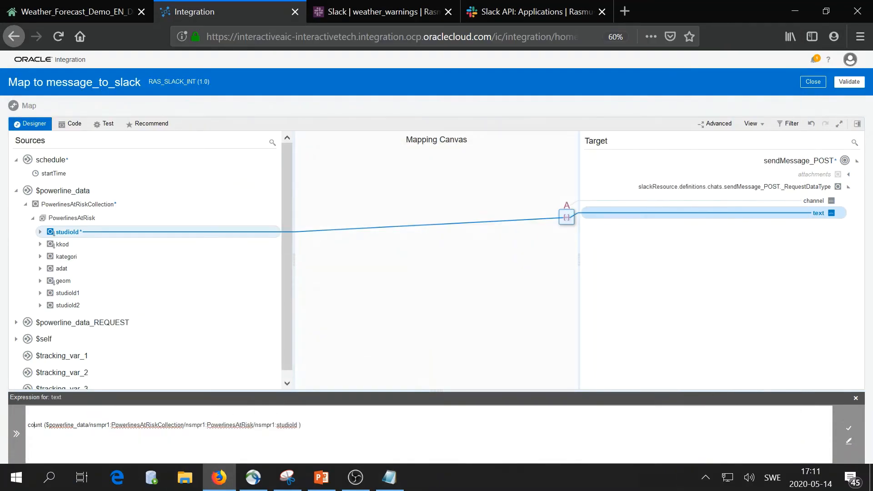
click(26, 424)
text(concat ("<link|text ", count (of powerlines), ">" ))
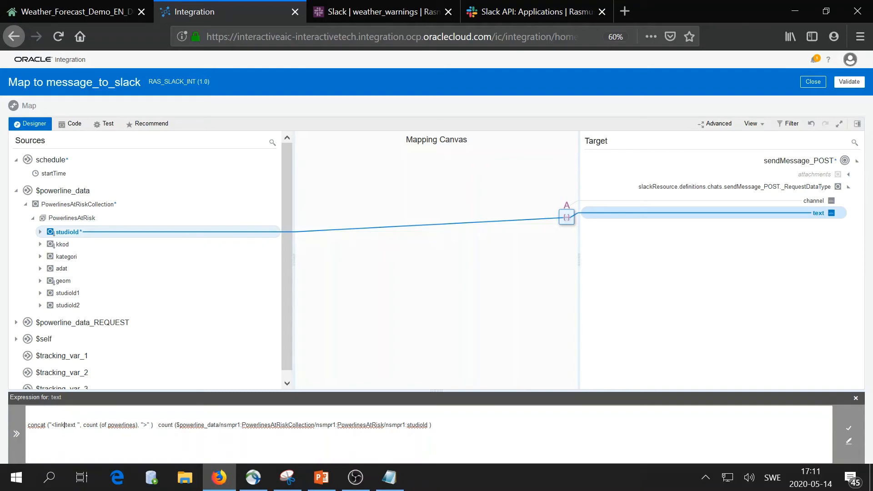
Replace the link placeholder in the concat expression with the oraclecloudapps.com URL copied from OIC_demo.txt in Notepad.
click(389, 478)
click(88, 128)
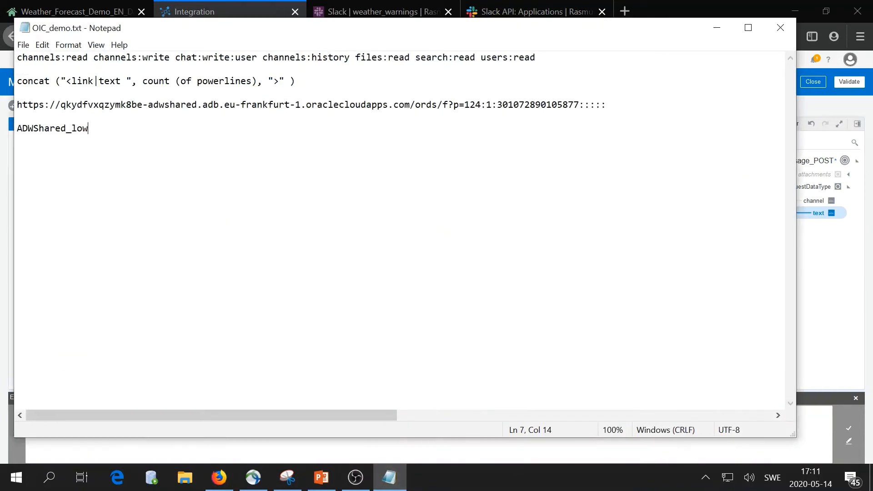
drag(606, 105, 14, 108)
key(ctrl+c)
click(88, 128)
click(17, 116)
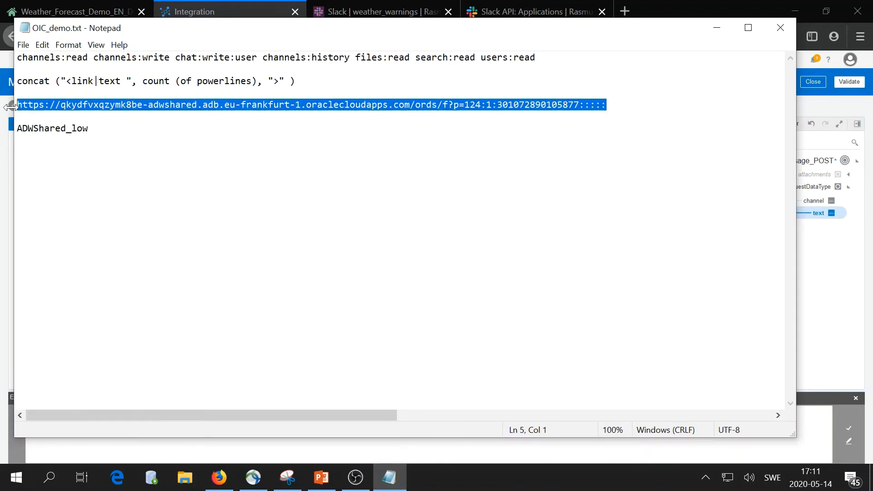
click(717, 27)
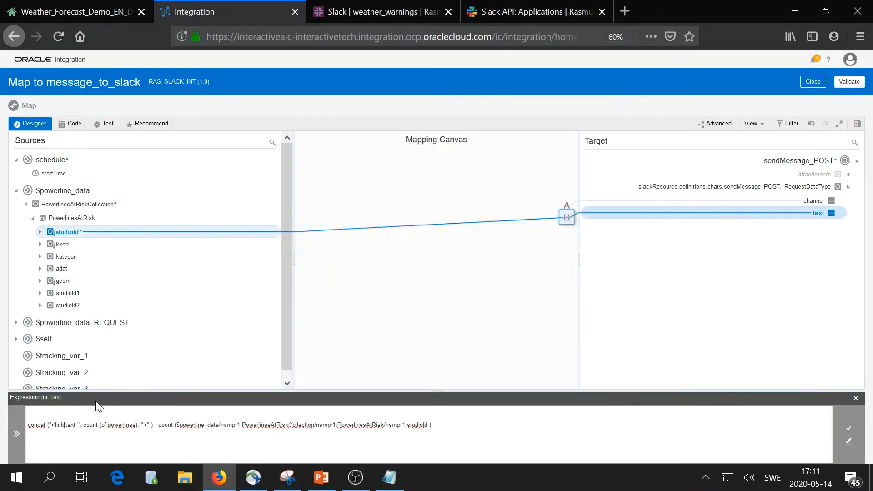
key(ctrl+shift+Left)
key(ctrl+shift+Left)
key(ctrl+shift+Right)
key(Left)
key(ctrl+shift+Right)
key(ctrl+v)
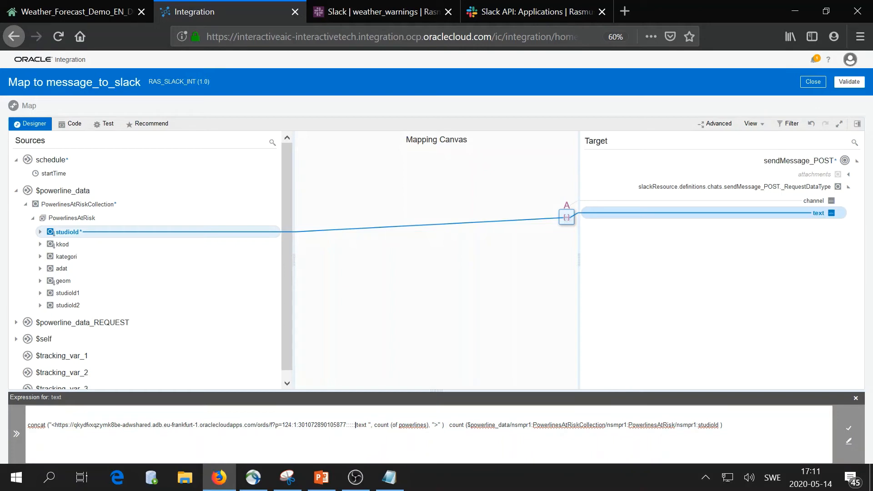
Replace the text placeholder after the URL in the concat expression with "Powerlines at risk are ".
key(ctrl+shift+Left)
key(Left)
key(ctrl+shift+Right)
key(Delete)
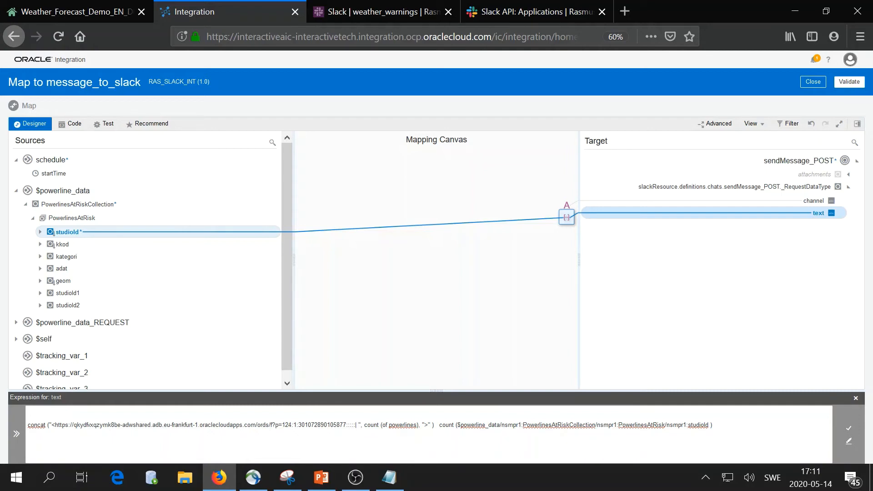
key(Delete)
text(Number)
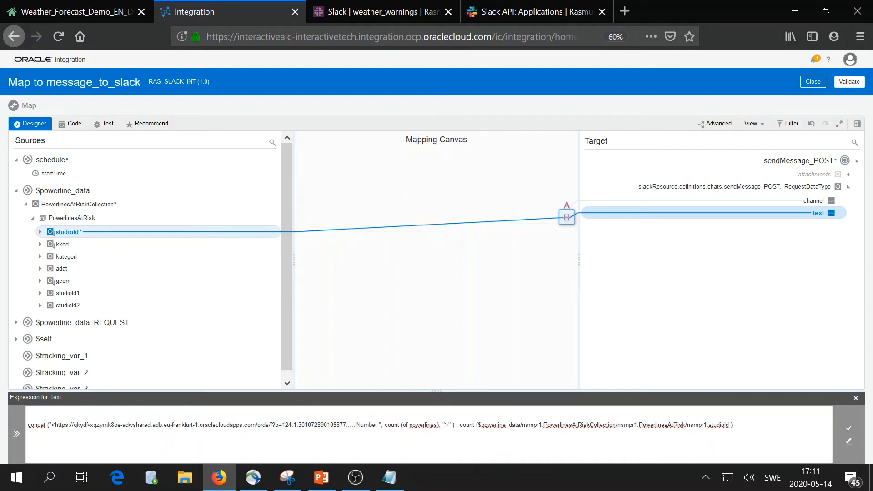
key(BackSpace)
key(BackSpace)
key(BackSpace)
key(BackSpace)
key(BackSpace)
key(BackSpace)
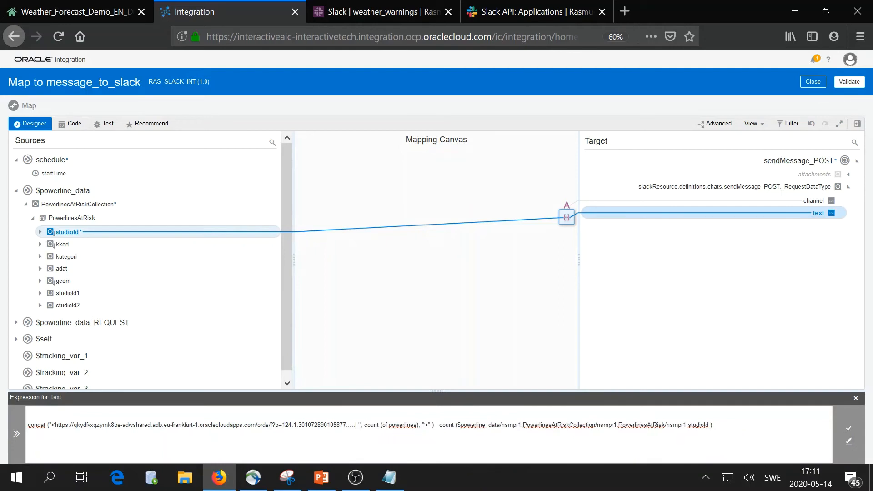
text(Poew)
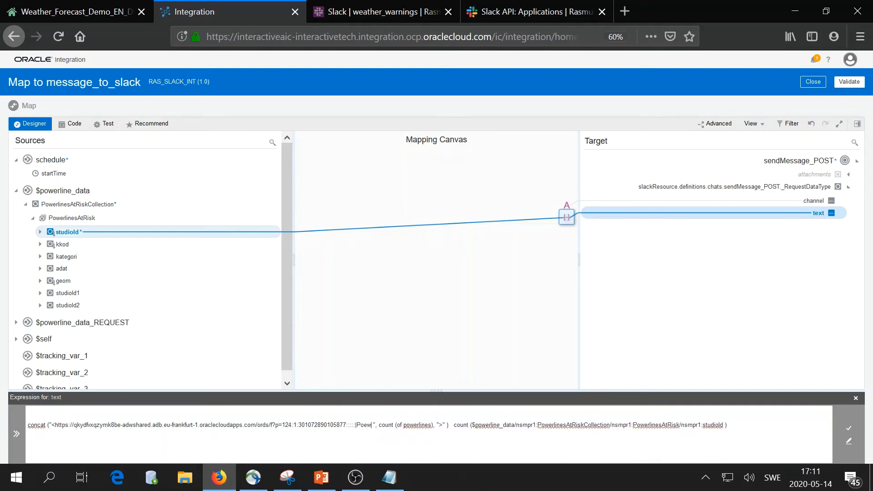
key(BackSpace)
key(BackSpace)
text(werlines at )
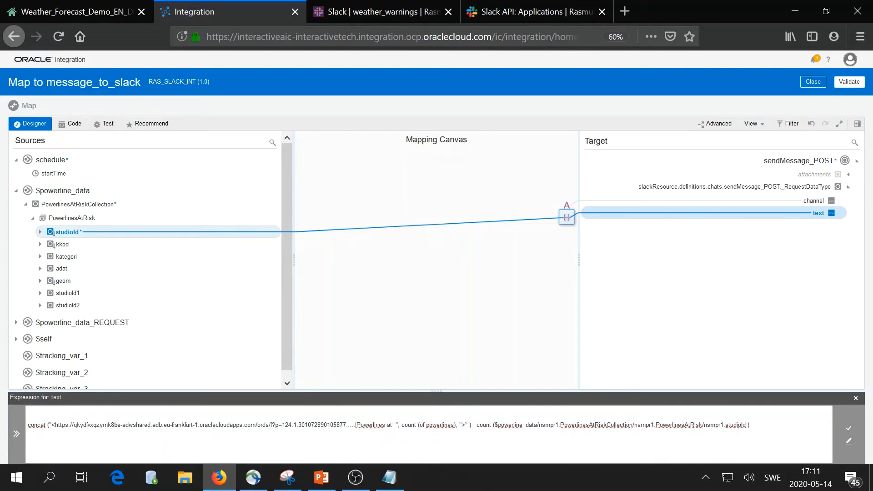
text(risk)
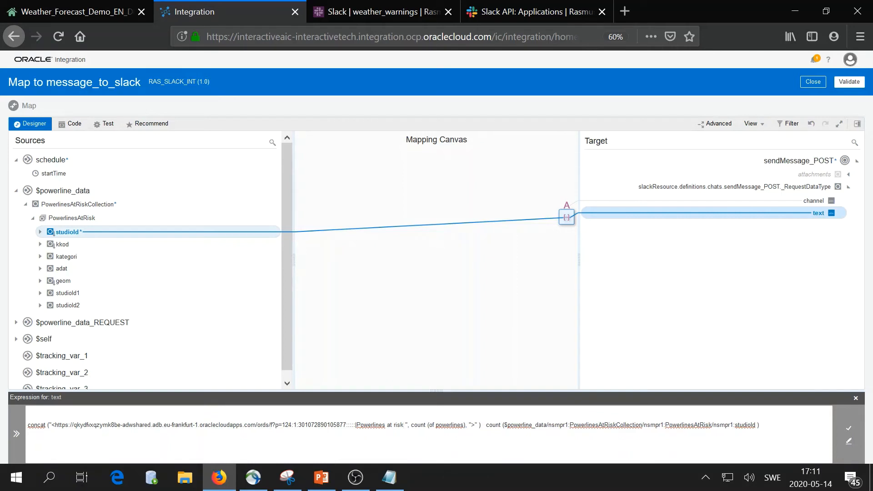
text( are)
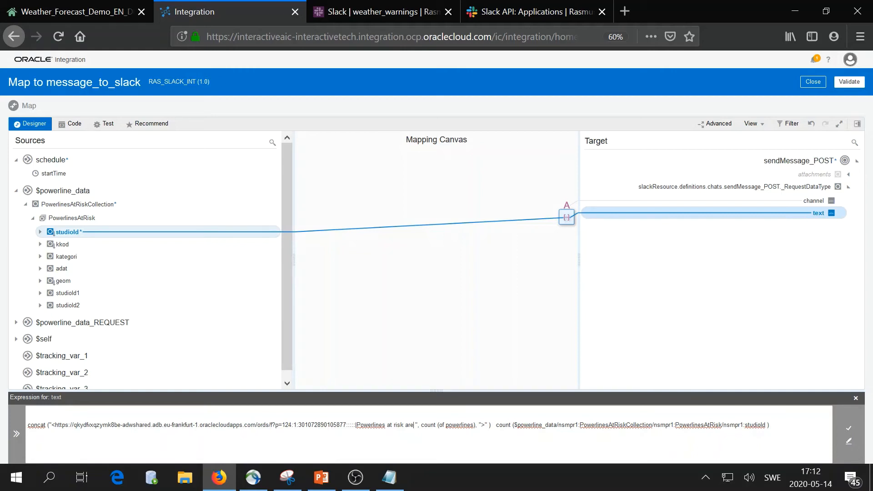
Move the trailing studioId count expression into the concat function, replacing the count (of powerlines) placeholder.
drag(495, 425, 769, 424)
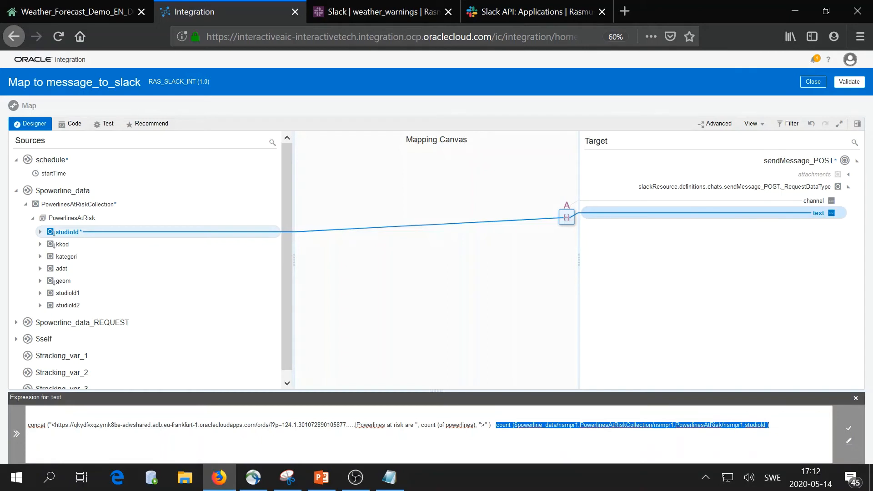
key(Delete)
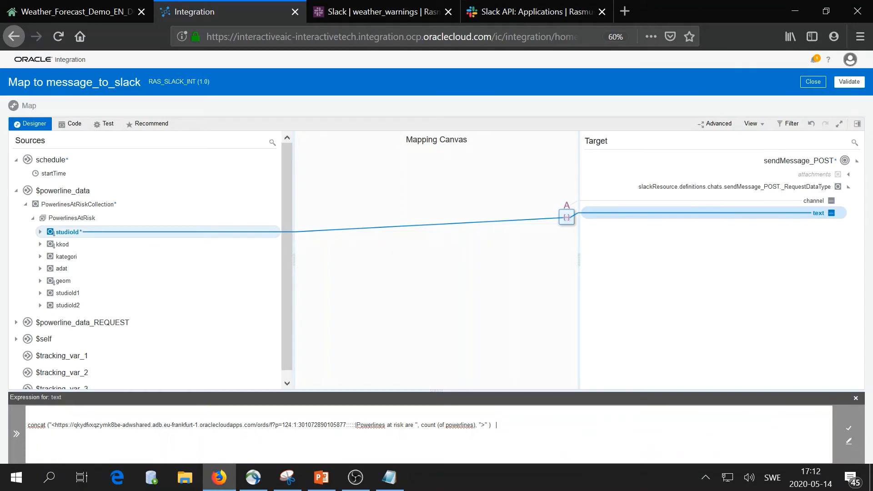
key(shift+Left)
key(shift+Left)
drag(417, 426, 419, 425)
key(shift+Right)
key(shift+Right)
key(shift+Right)
key(shift+Right)
key(shift+Right)
key(shift+Right)
key(shift+Right)
key(shift+Right)
key(shift+Right)
key(shift+Right)
key(shift+Right)
key(shift+Right)
key(shift+Right)
key(shift+Right)
key(shift+Right)
key(shift+Right)
key(shift+Right)
key(shift+Right)
key(shift+Right)
key(shift+Right)
text(count ($powerline_data/nsmpr1:PowerlinesAtRiskCollection/nsmpr1:PowerlinesAtRisk/nsmpr1:studiold ))
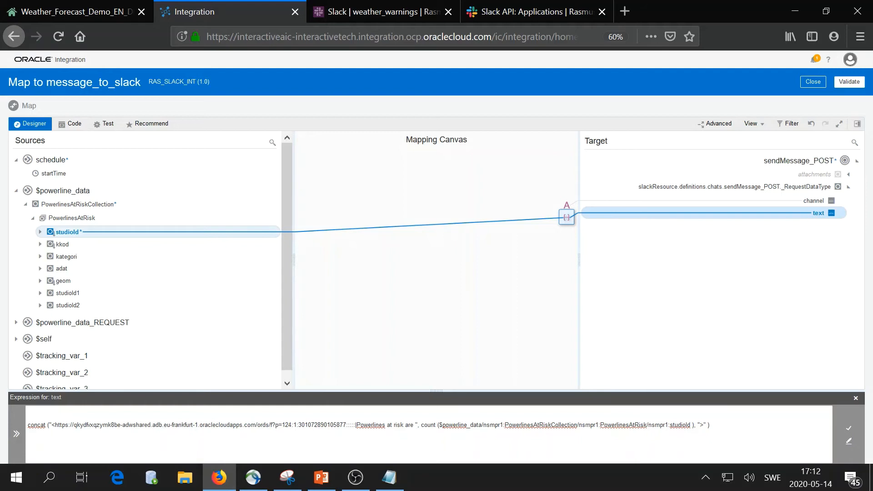
Apply the text expression, validate and close the message_to_slack mapping, and save the RAS_SLACK_INT integration.
click(729, 425)
drag(718, 425, 10, 425)
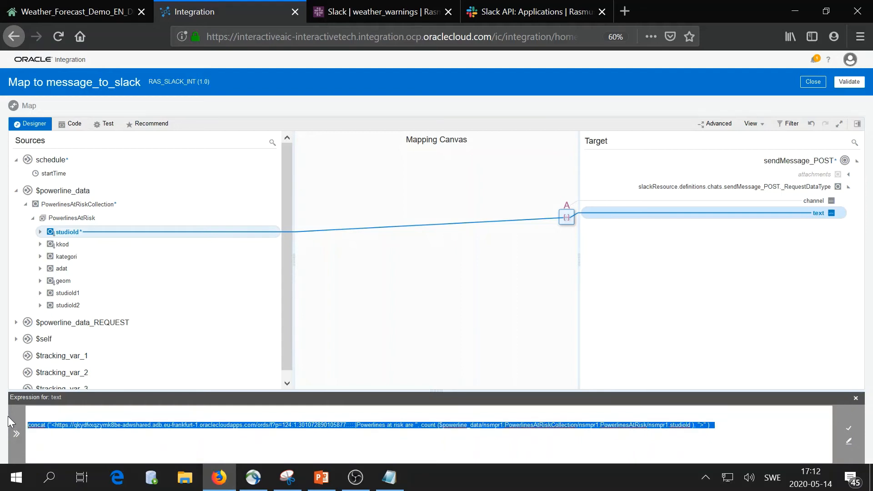
click(524, 455)
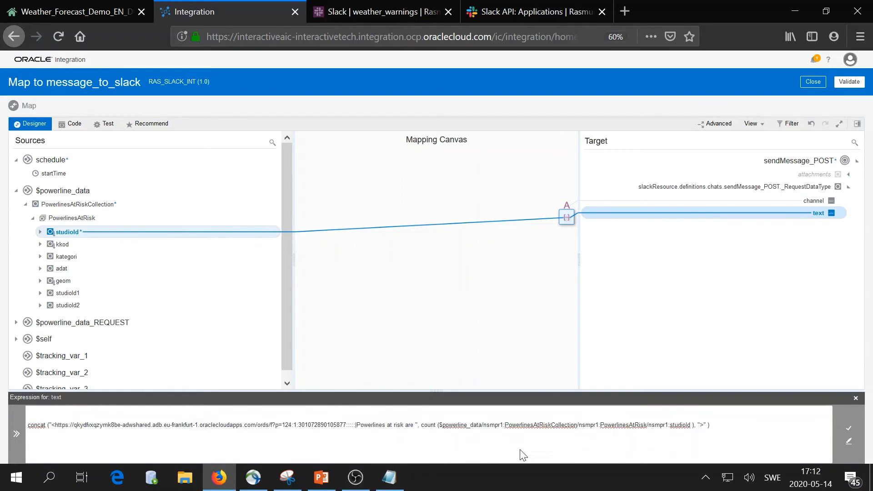
click(845, 430)
click(849, 82)
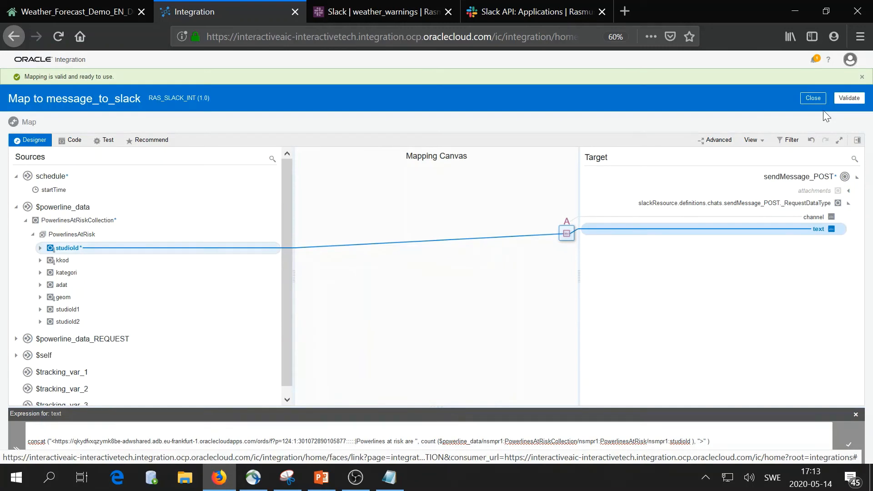
click(814, 102)
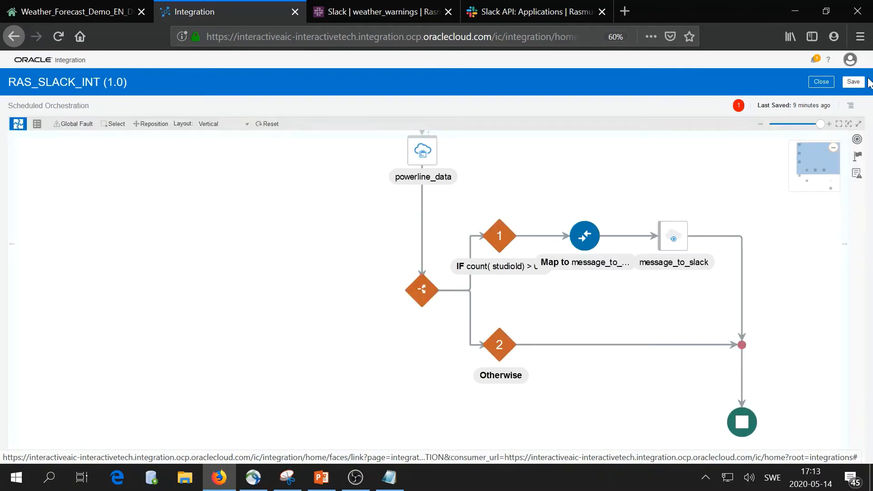
click(854, 84)
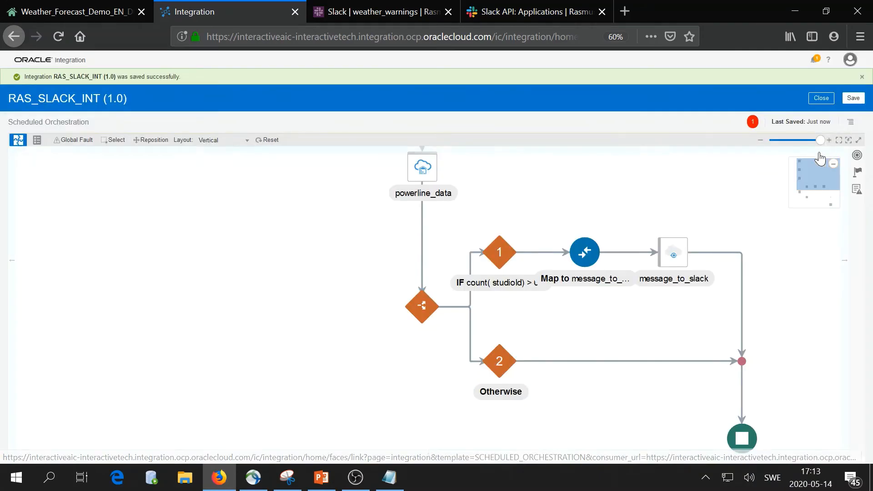
Assign startTime as the primary business identifier for tracking, save it, and close the RAS_SLACK_INT integration.
click(850, 123)
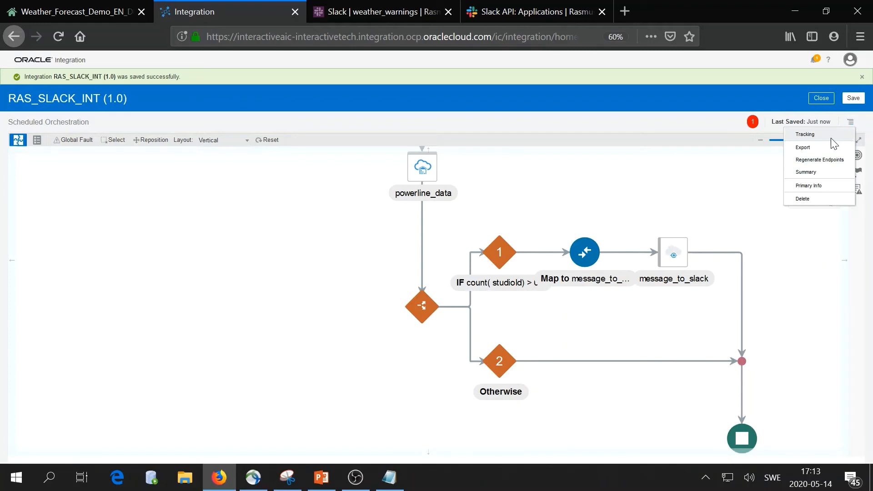
click(806, 136)
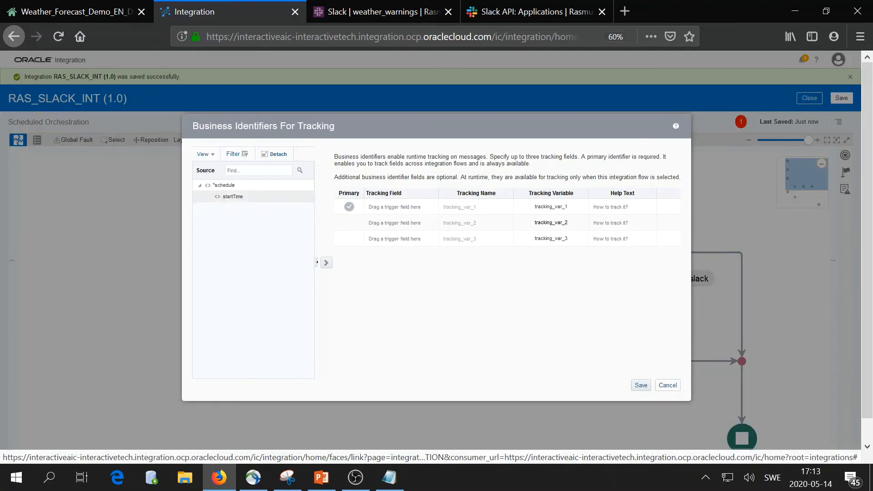
drag(230, 196, 393, 208)
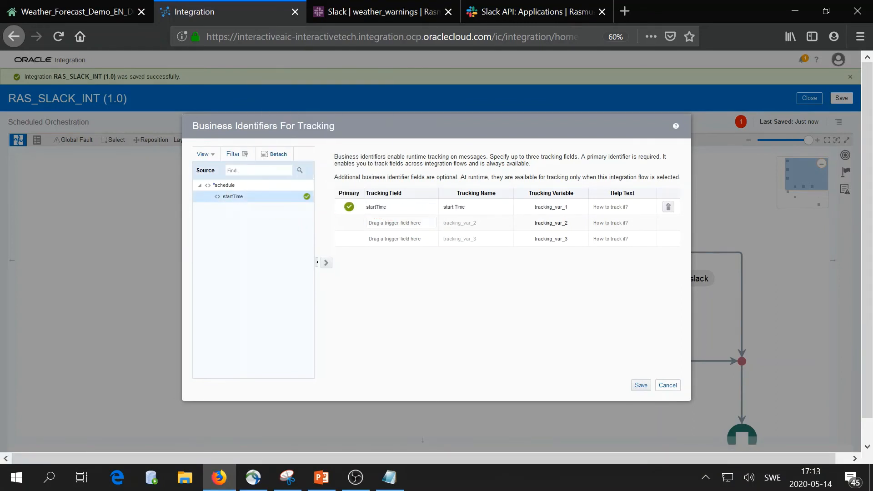
click(640, 385)
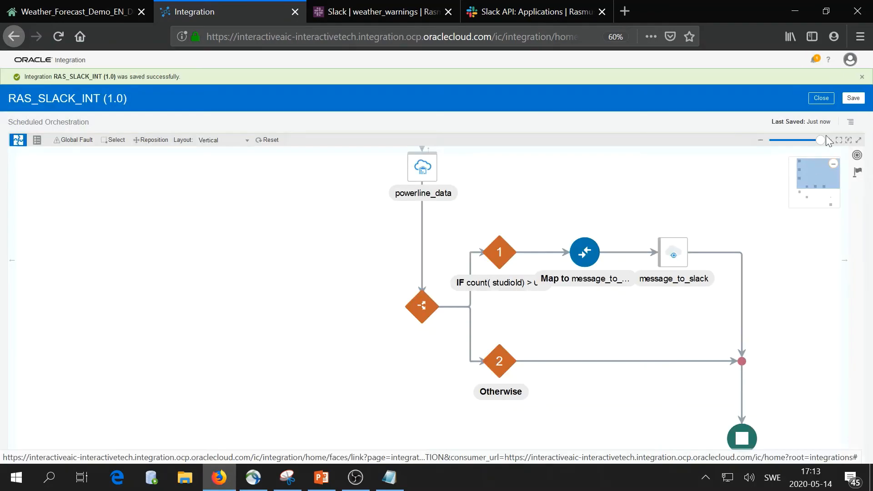
click(833, 100)
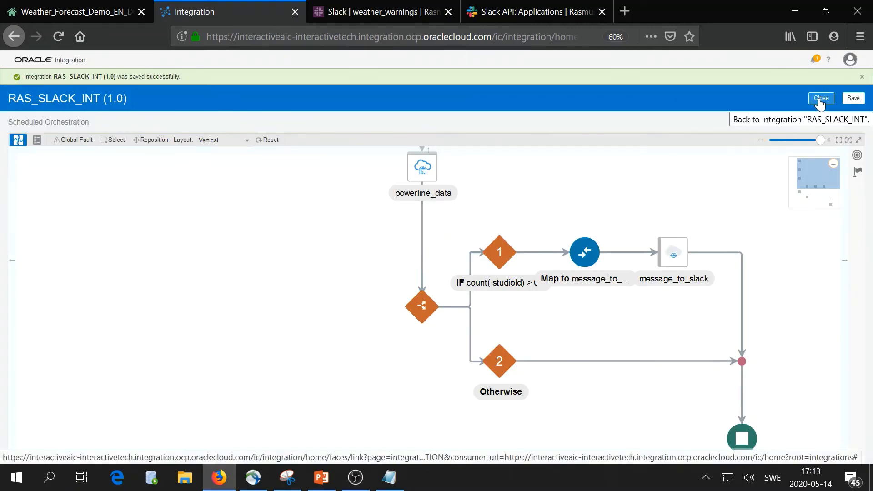
click(821, 99)
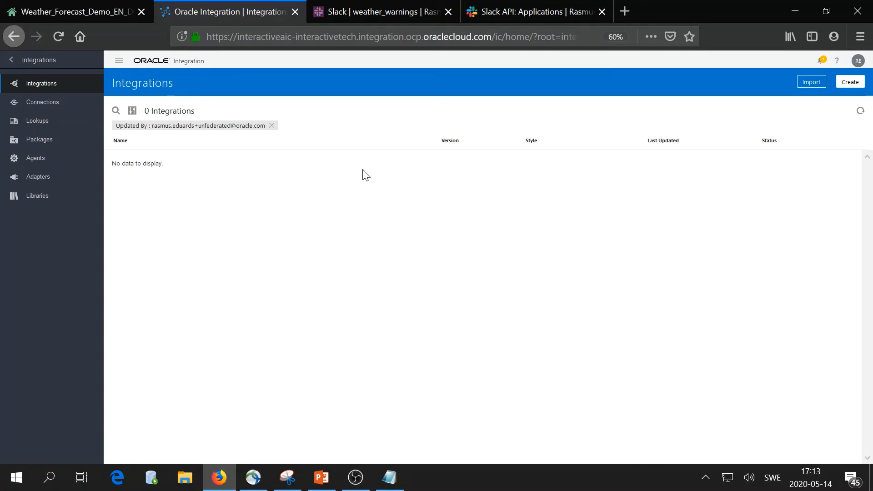
Clear the Updated By filter and activate the RAS_SLACK_INT integration with tracing enabled and payload included.
click(272, 126)
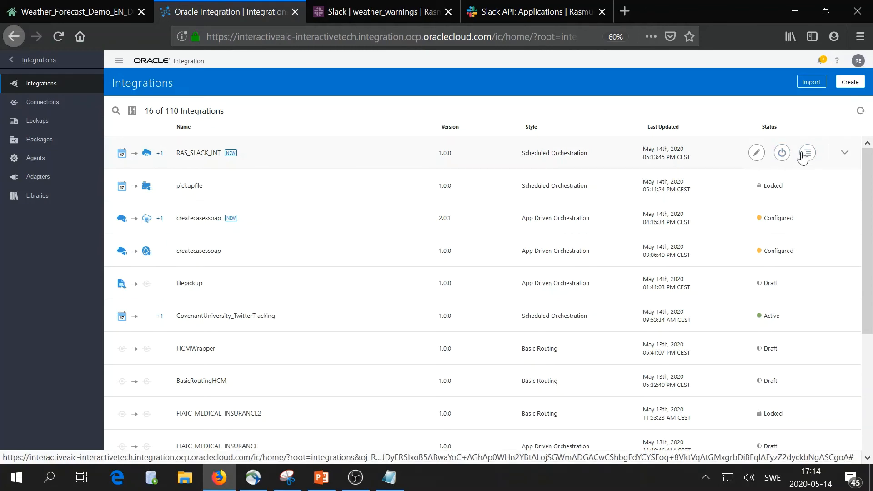
click(782, 153)
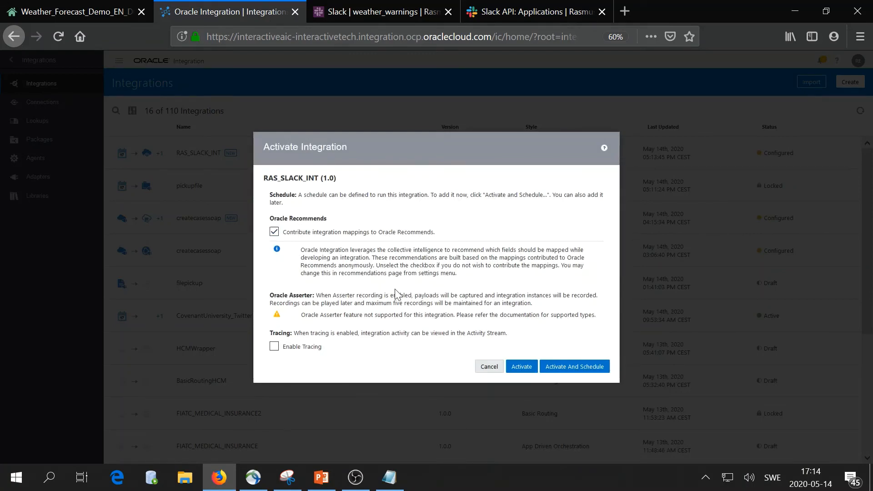
click(294, 351)
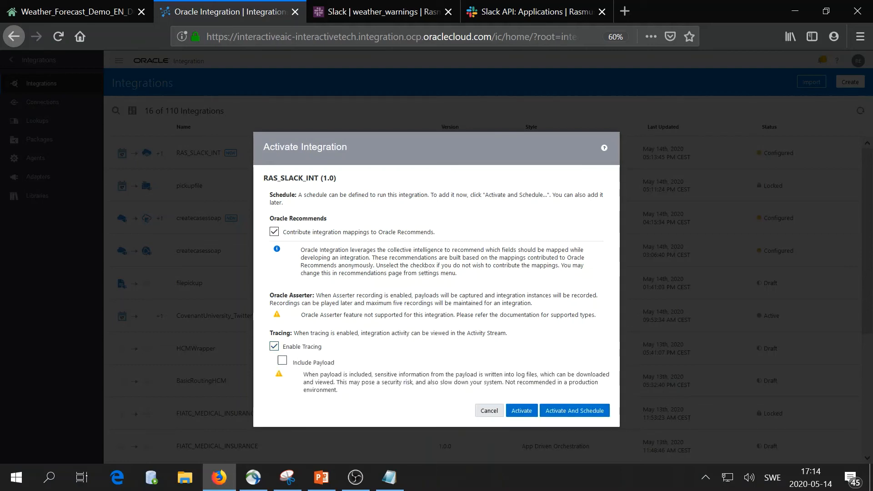
click(282, 362)
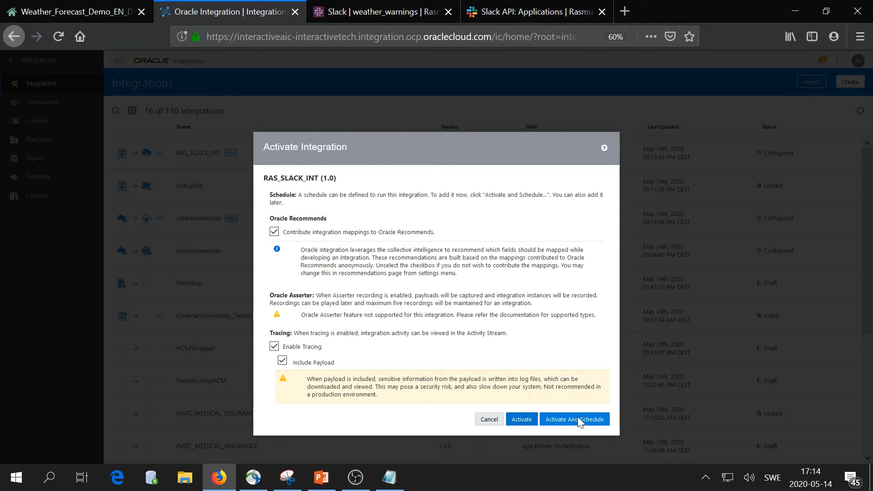
click(529, 423)
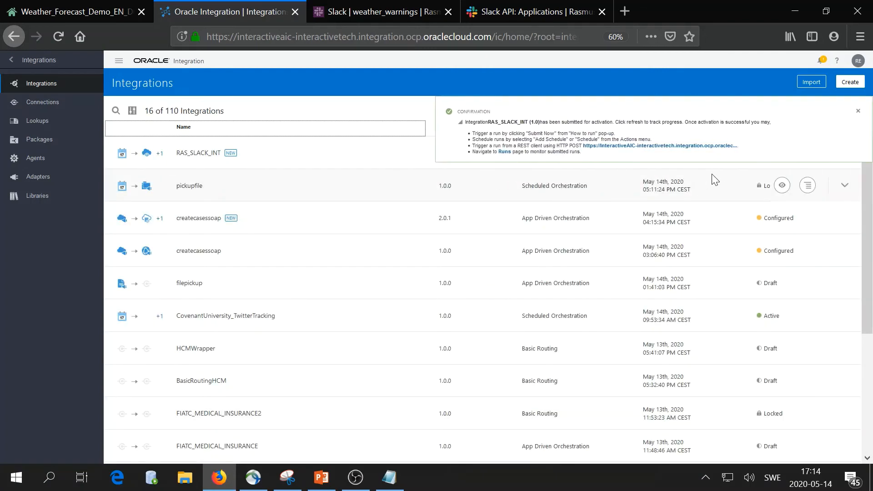
click(858, 111)
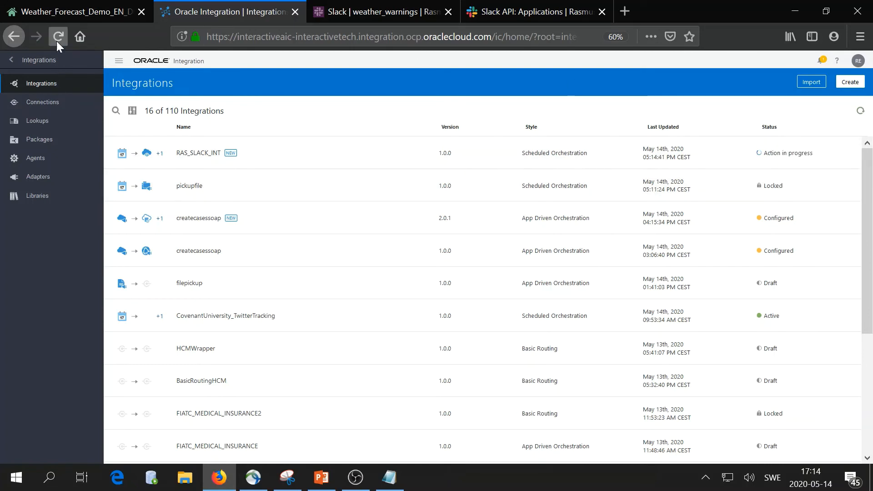
Reload the integrations list and submit RAS_SLACK_INT for an immediate run as an ad hoc request.
click(48, 102)
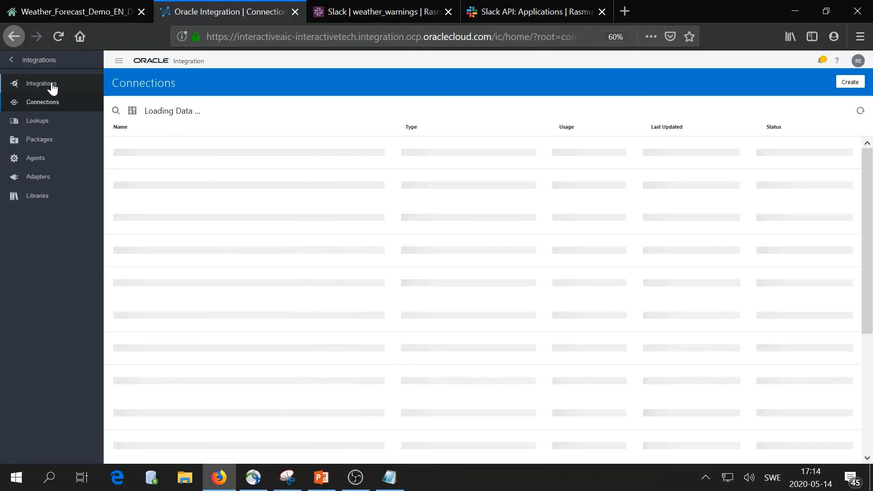
click(52, 86)
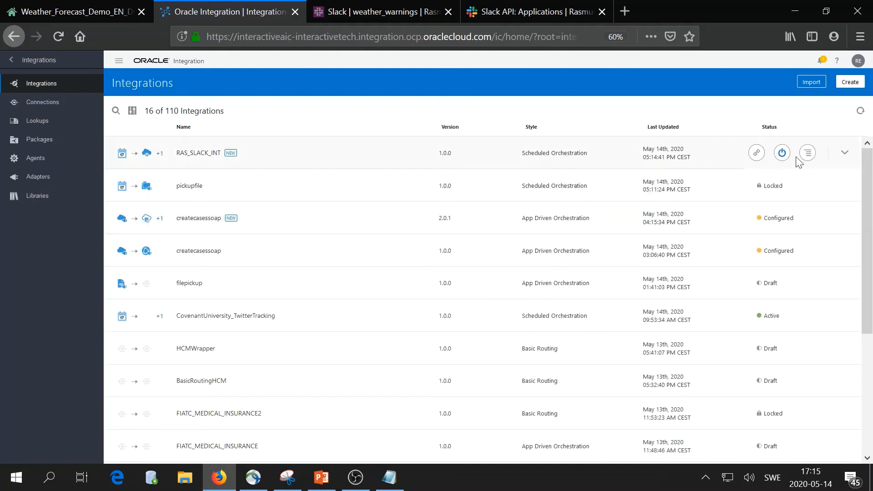
click(757, 153)
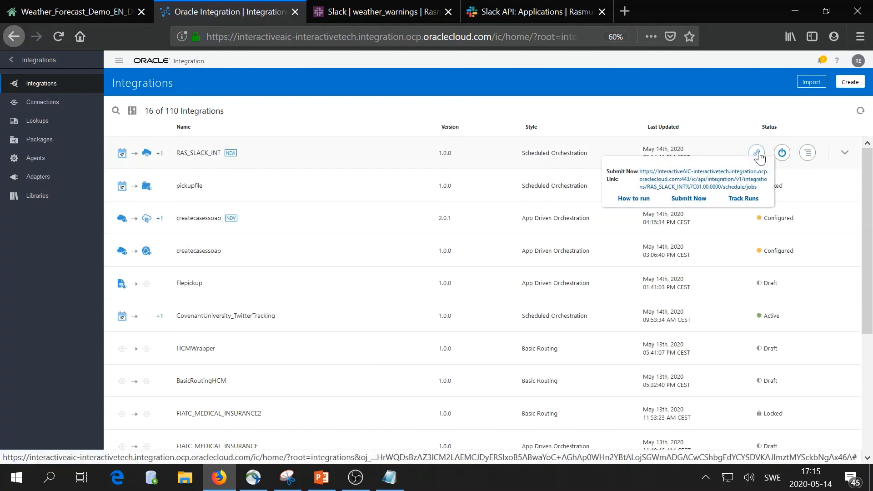
click(682, 200)
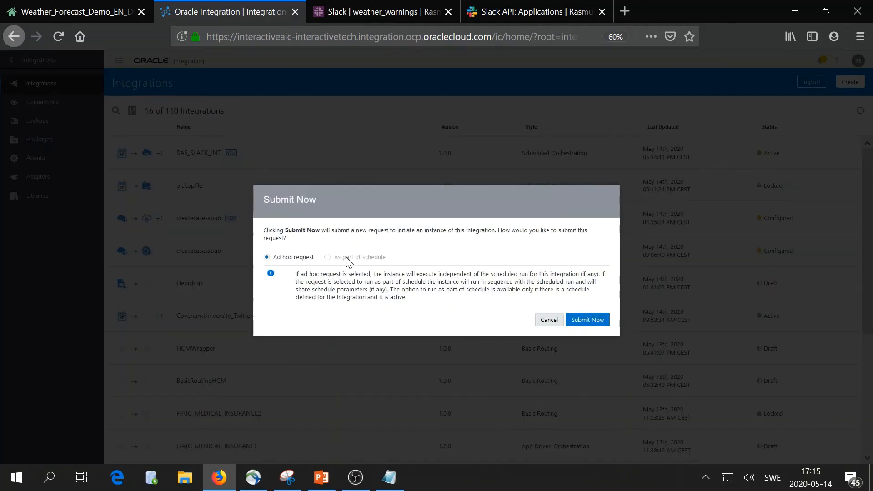
click(590, 320)
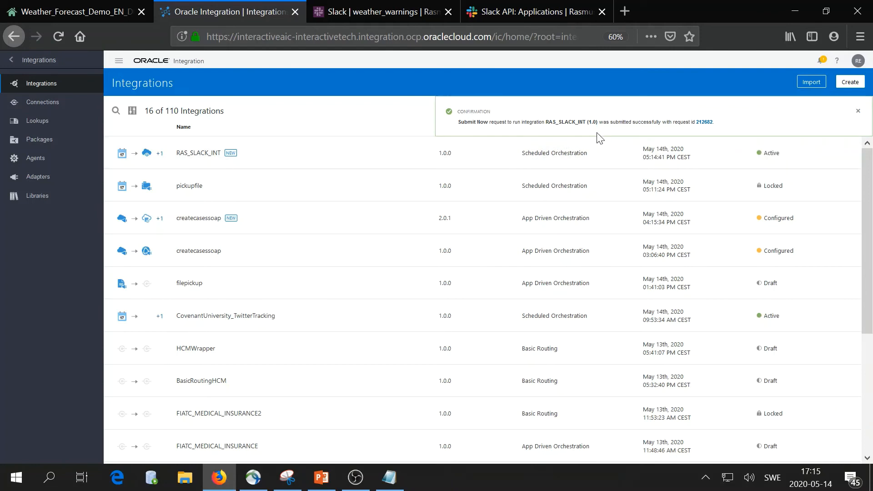
Go to the integration monitoring's instance tracking and open the latest RAS_SLACK_INT run.
click(10, 61)
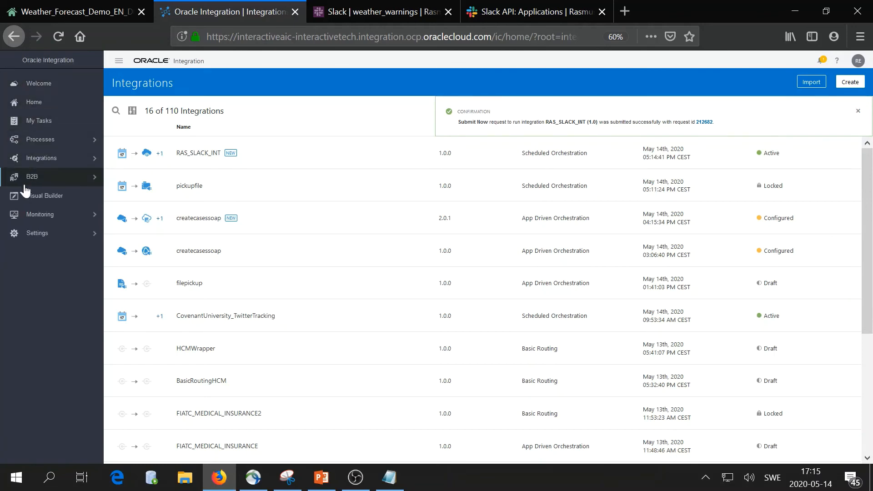
click(55, 214)
click(38, 84)
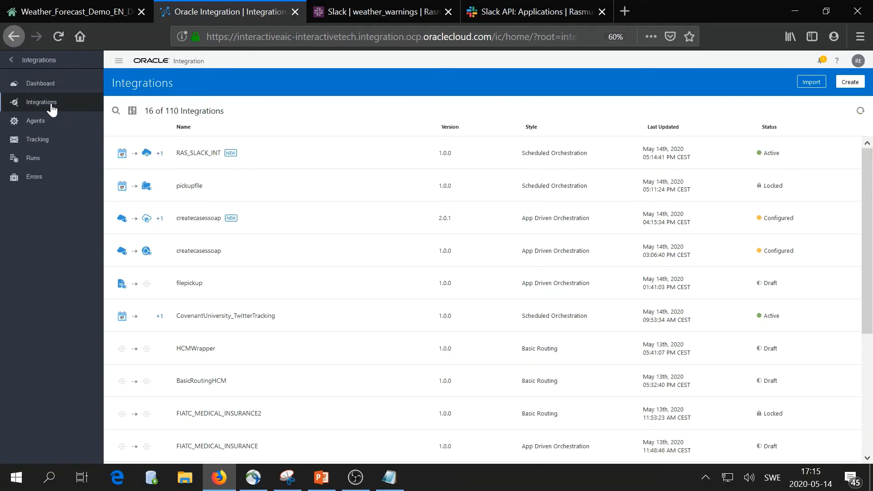
click(54, 142)
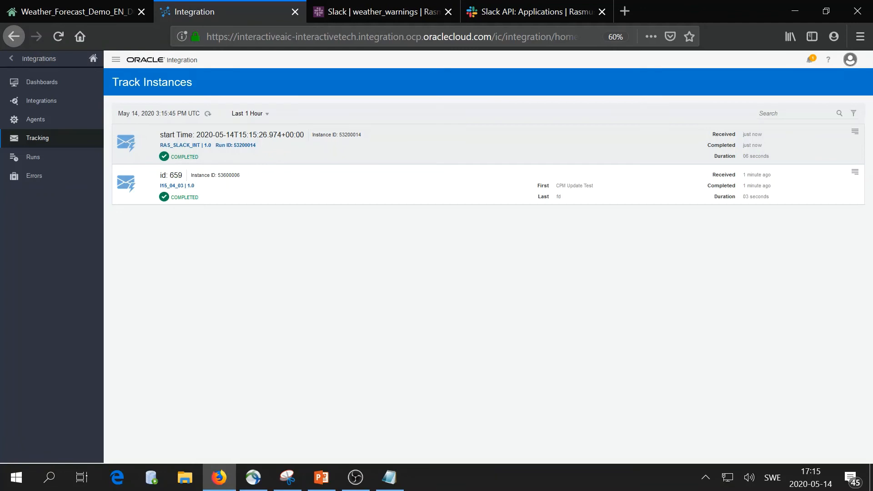
click(237, 136)
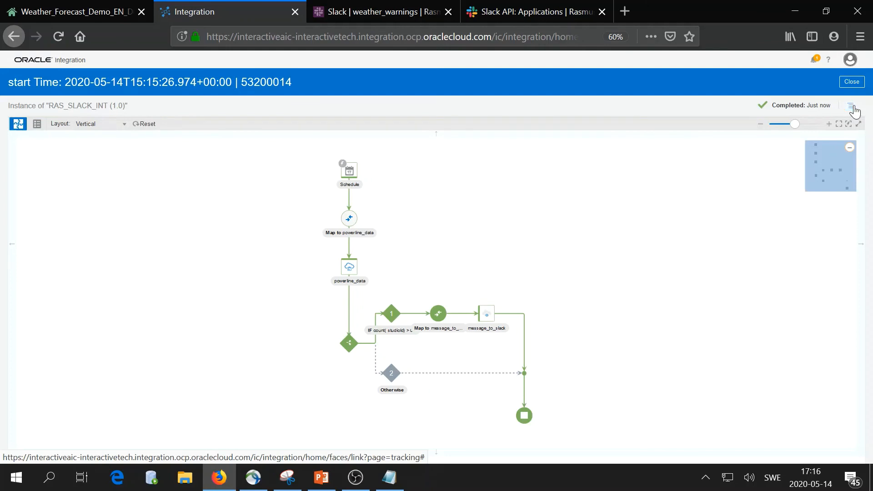
Review the activity stream of the RAS_SLACK_INT run and close the instance.
click(851, 106)
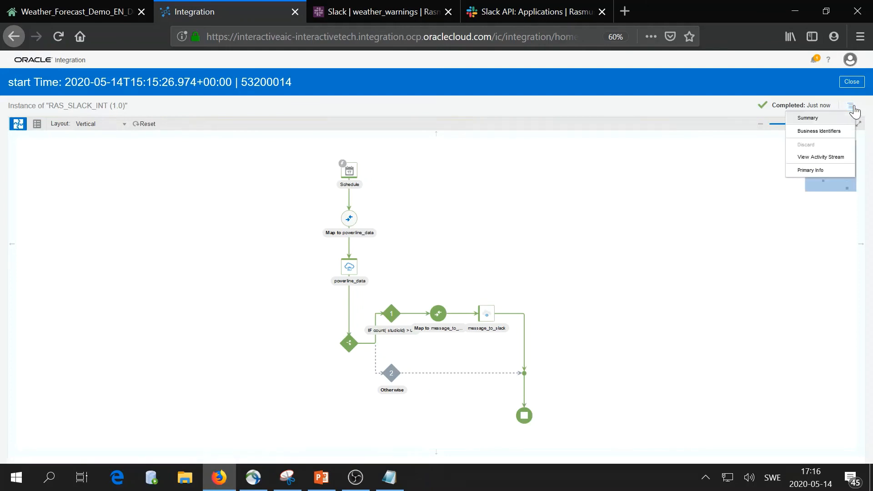
click(837, 158)
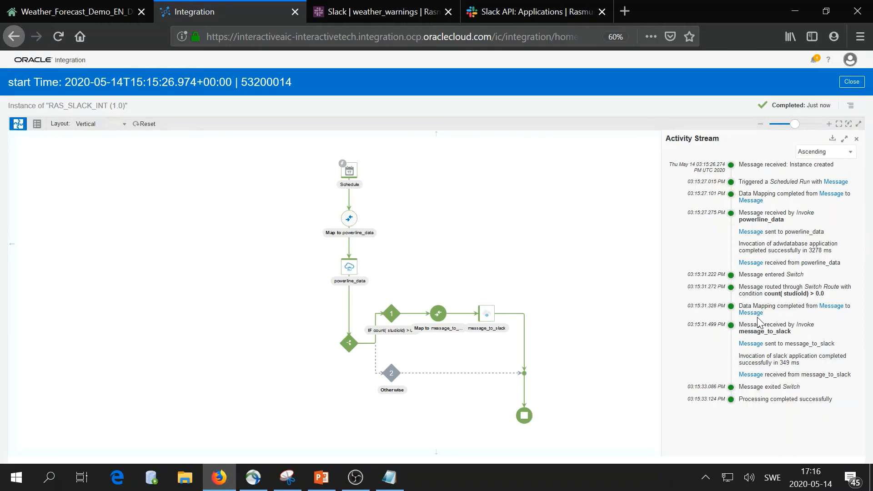
click(852, 81)
Switch to Slack, follow the "Powerlines at risk" message link in weather_warnings, and sign in to Weather Warnings with the account password.
click(332, 11)
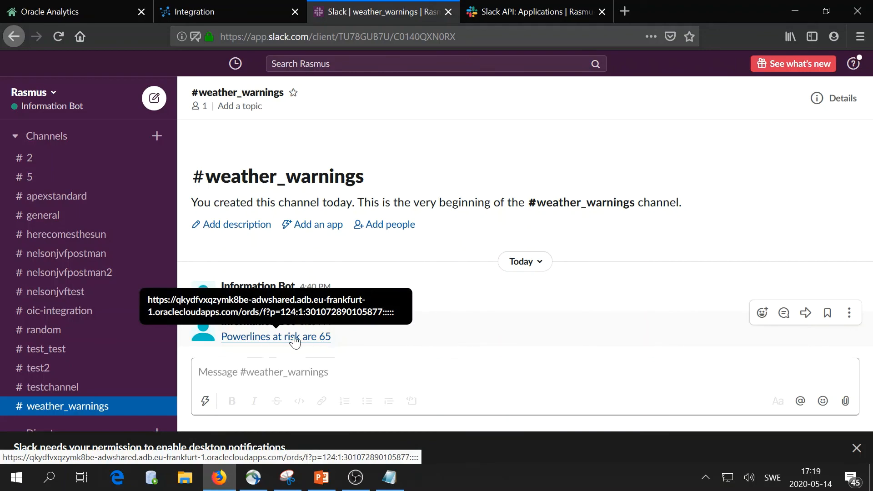
click(322, 339)
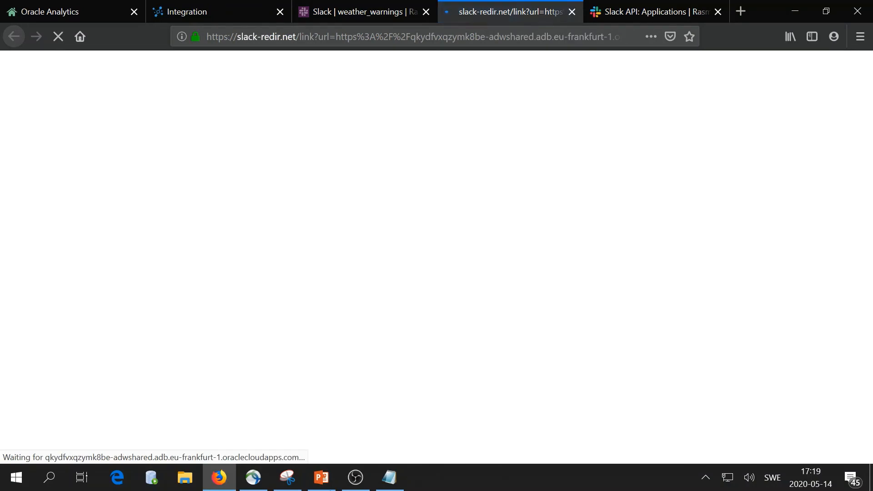
mouse_move(352, 475)
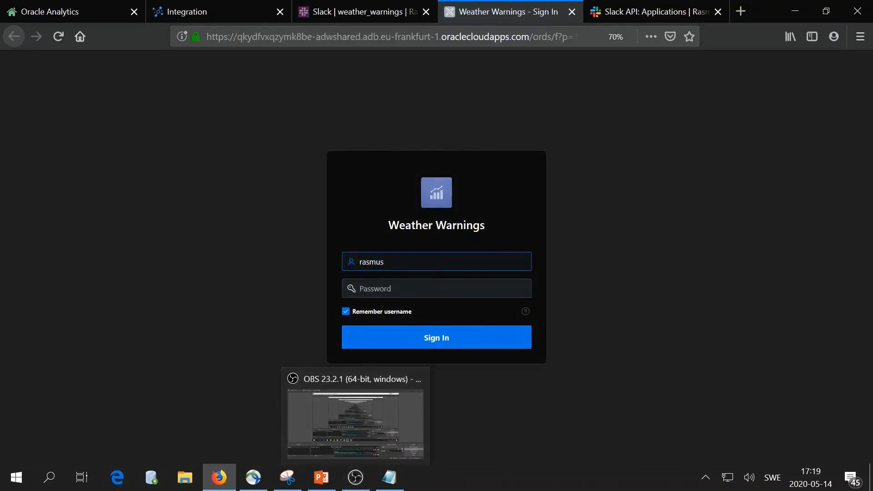
click(431, 289)
text(•)
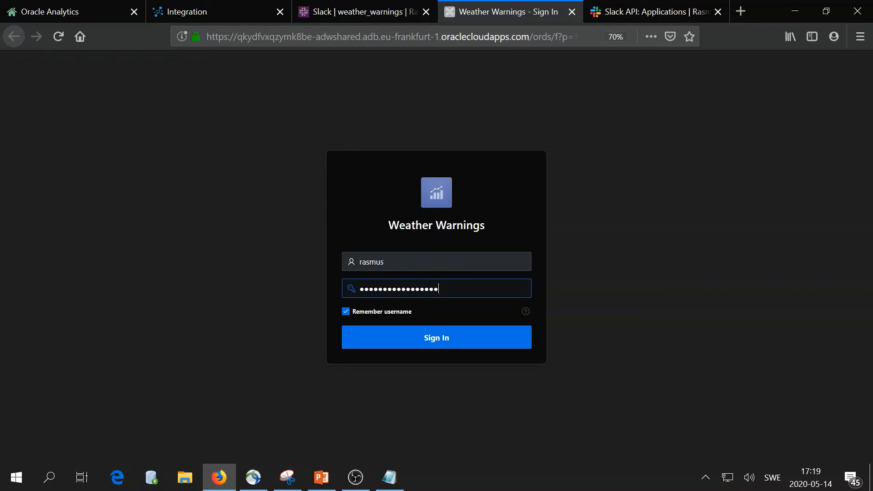
key(Return)
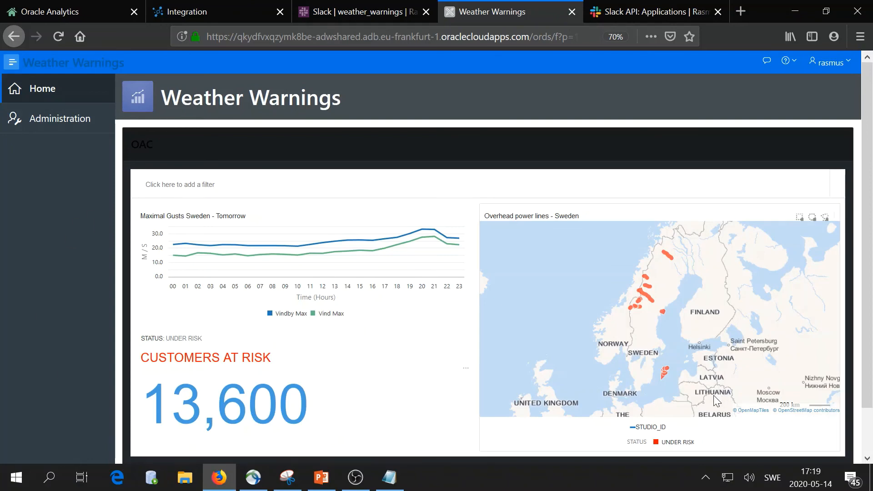
Examine the at-risk overhead power lines across northern and southern Sweden on the dashboard map.
scroll(678, 346, up, 2)
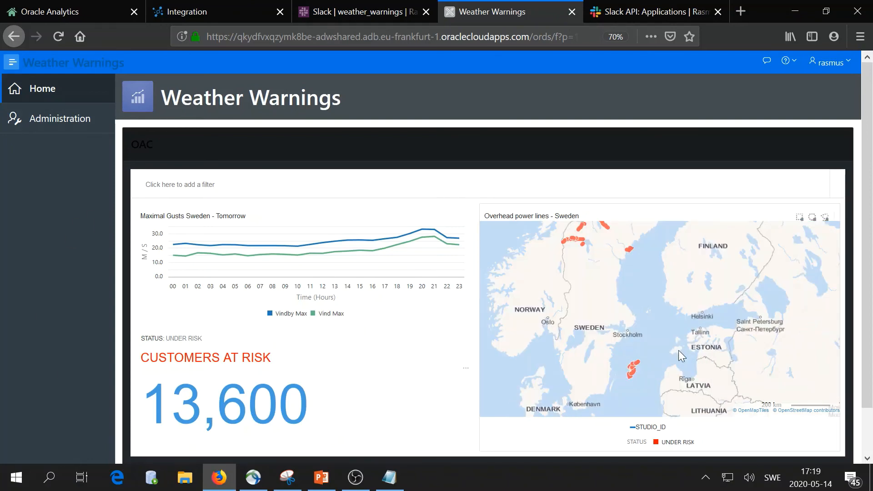
scroll(582, 351, down, 3)
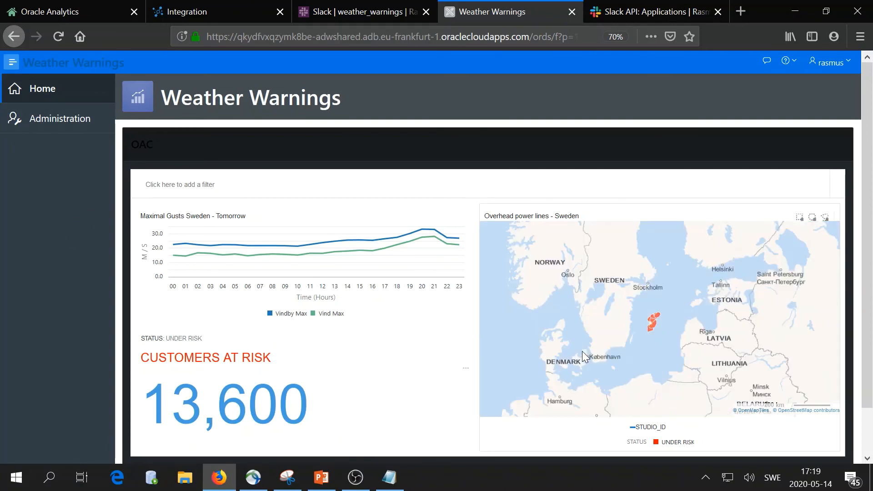
drag(590, 340, 652, 342)
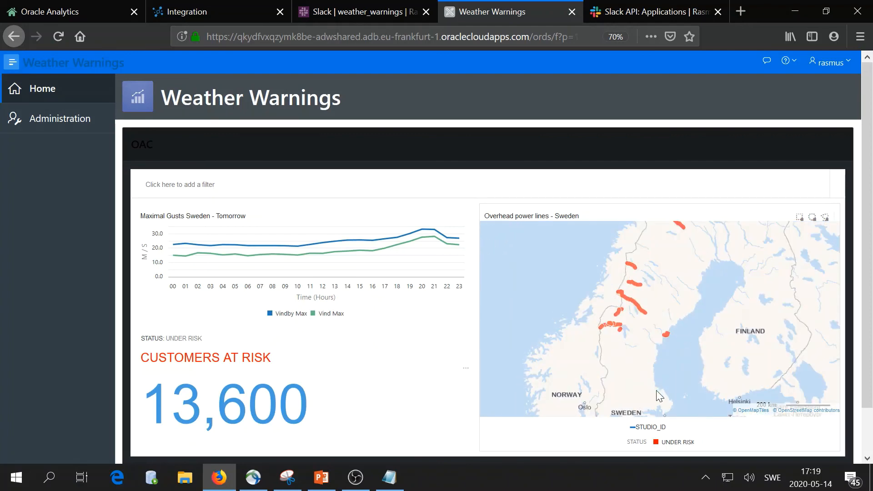
scroll(662, 318, up, 2)
drag(642, 361, 639, 350)
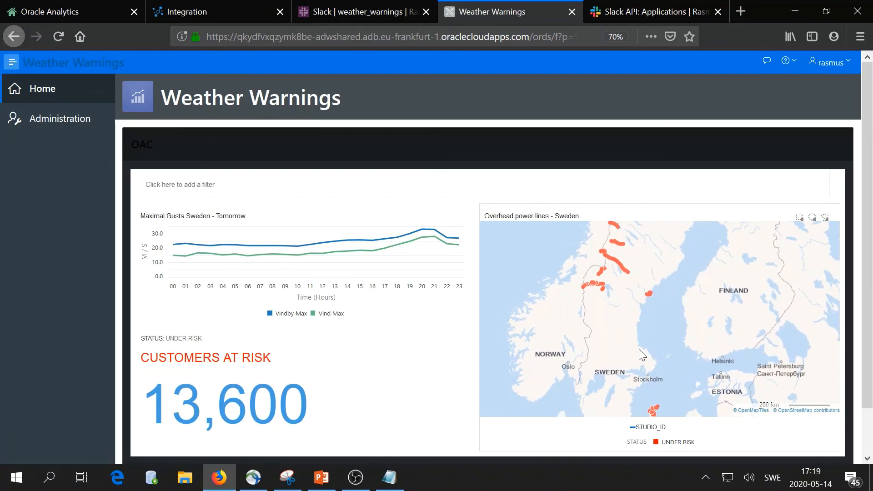